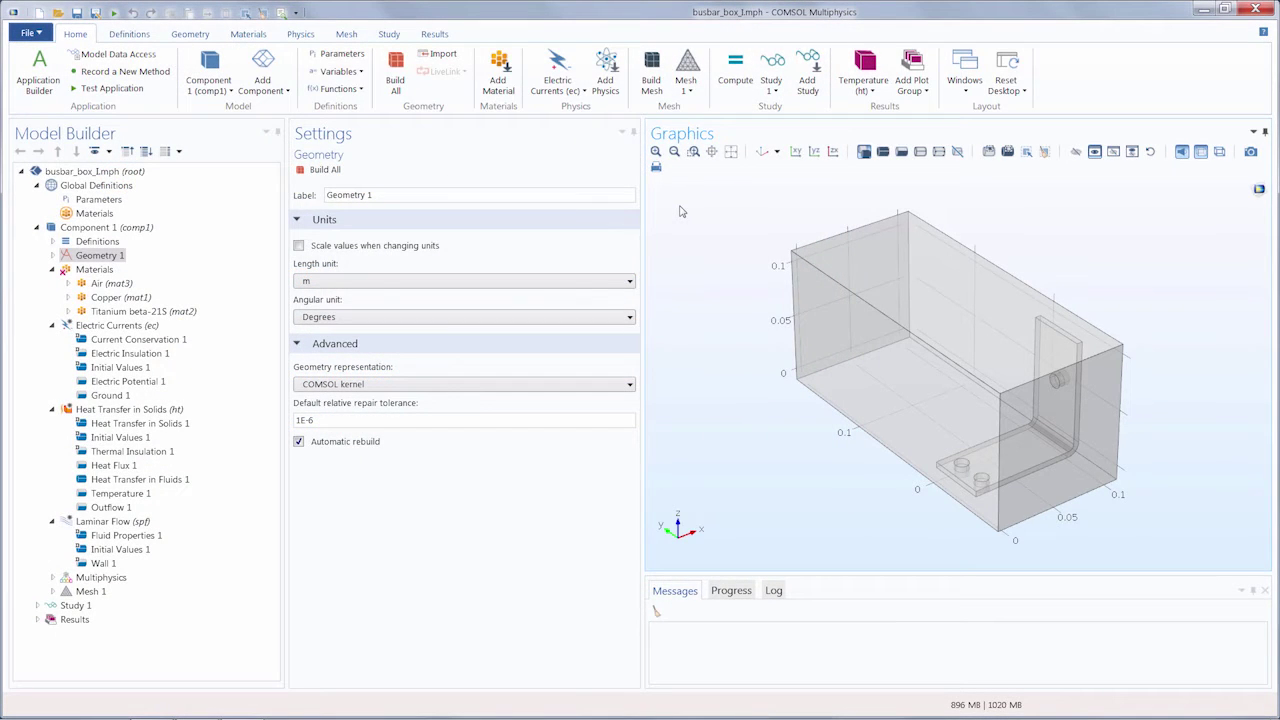
Step: Switch graphical selection to domains and restore the default 3D view of the geometry
{"action": "left_click_drag", "start_coordinate": [782, 254], "coordinate": [815, 263]}
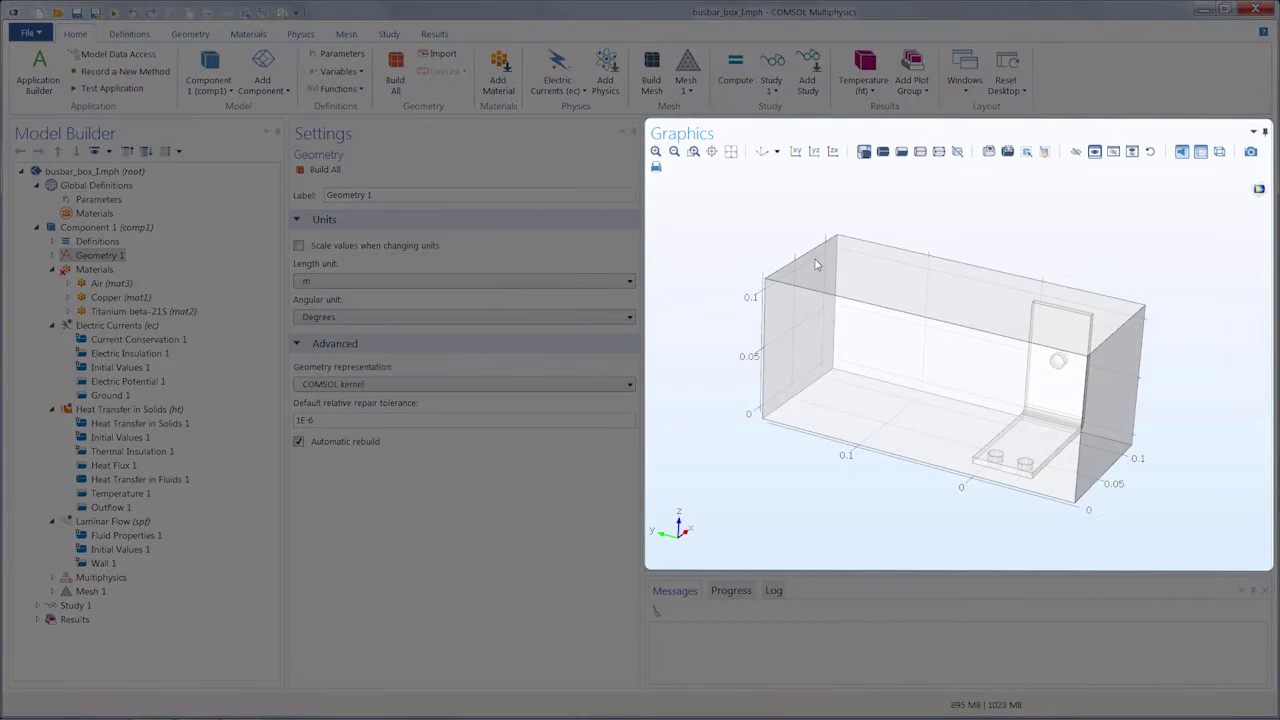
{"action": "left_click", "coordinate": [814, 260]}
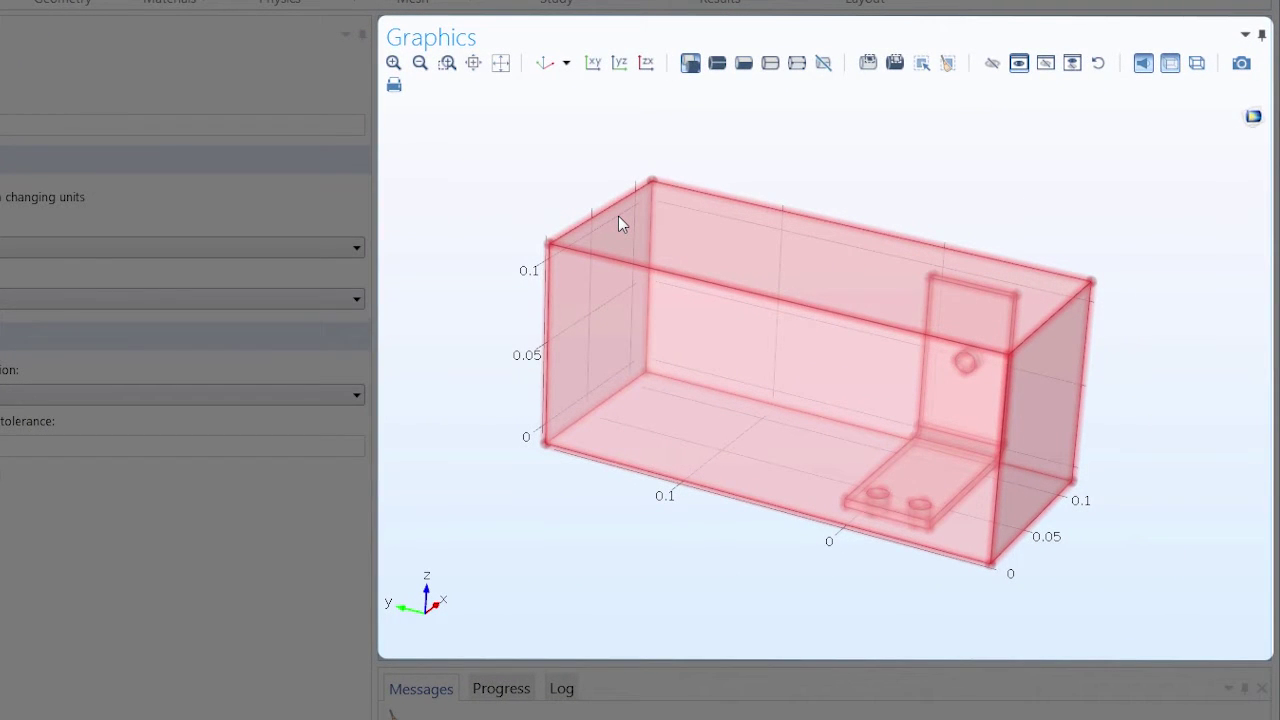
{"action": "left_click_drag", "start_coordinate": [651, 257], "coordinate": [491, 253]}
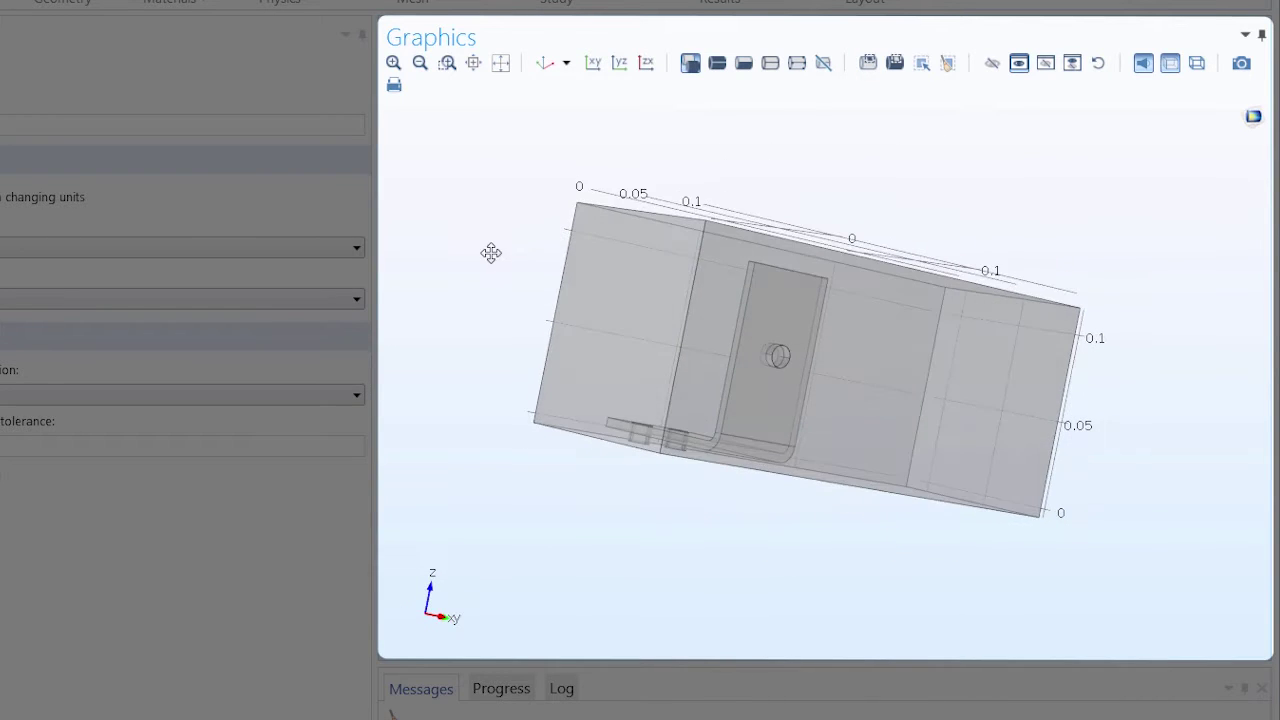
{"action": "left_click", "coordinate": [717, 63]}
{"action": "left_click_drag", "start_coordinate": [643, 400], "coordinate": [823, 443]}
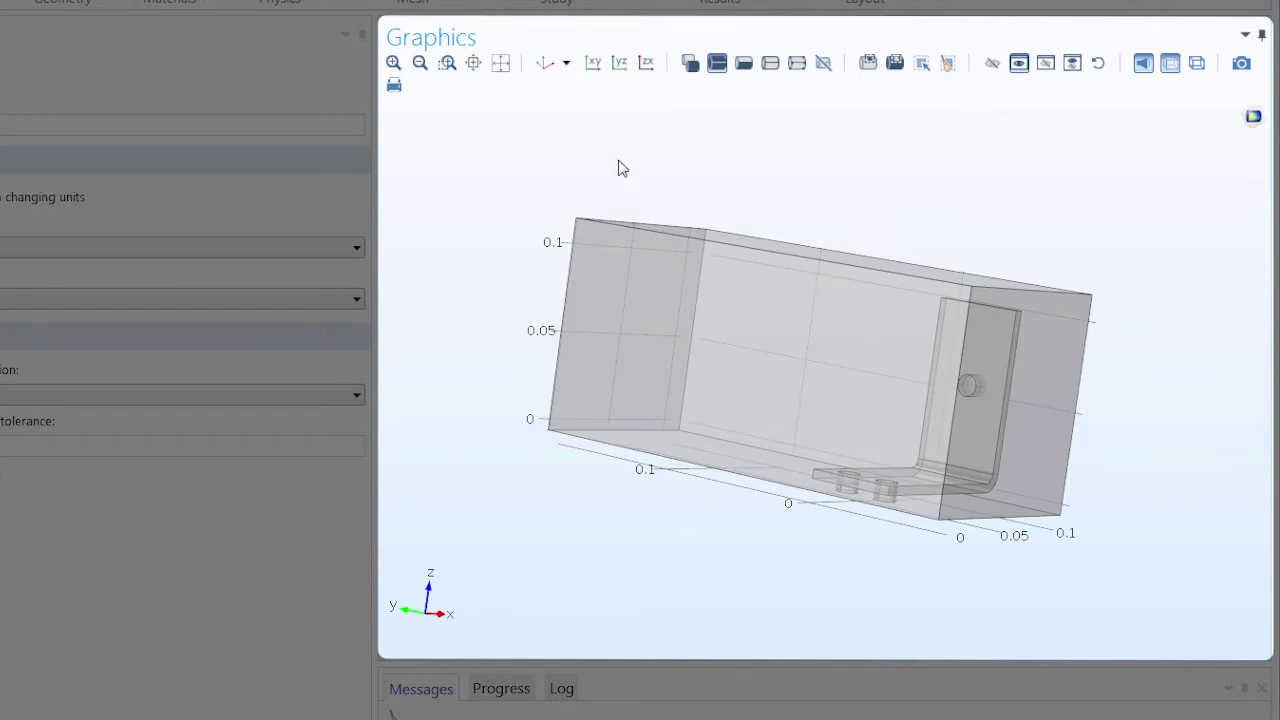
{"action": "left_click", "coordinate": [545, 63]}
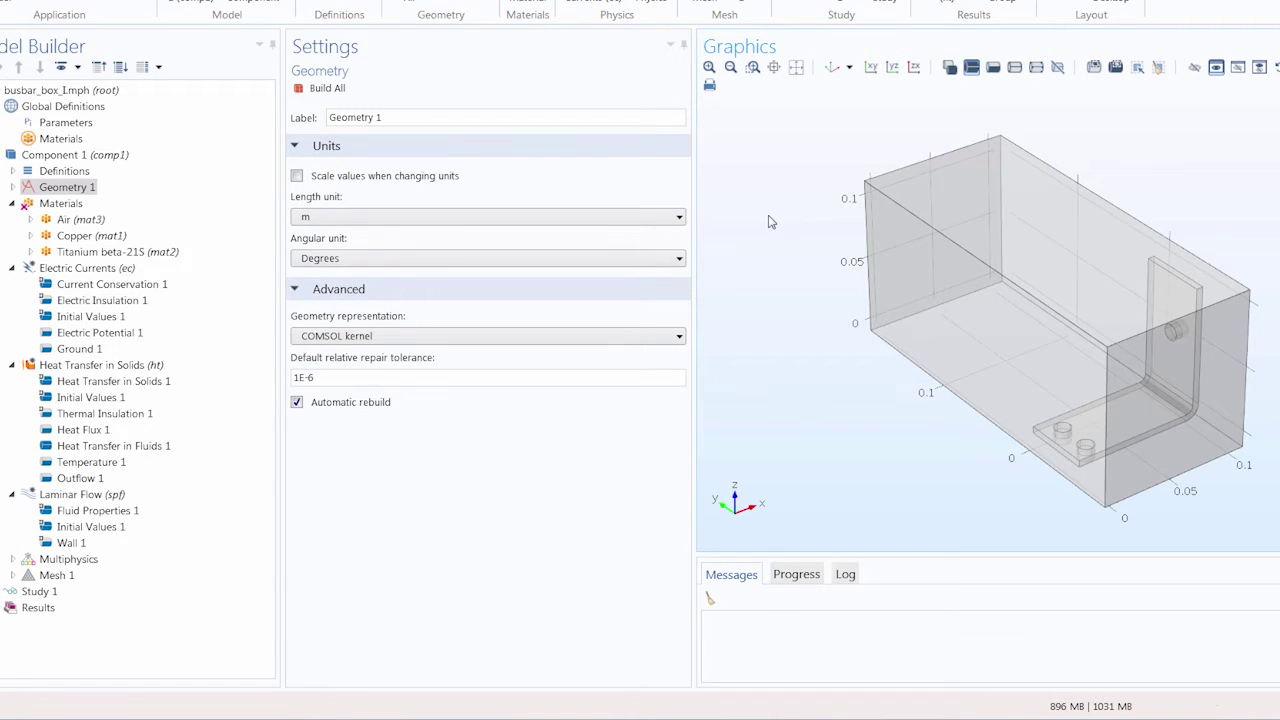
Step: Assign the Air material to the large outer box domain
{"action": "left_click", "coordinate": [97, 224]}
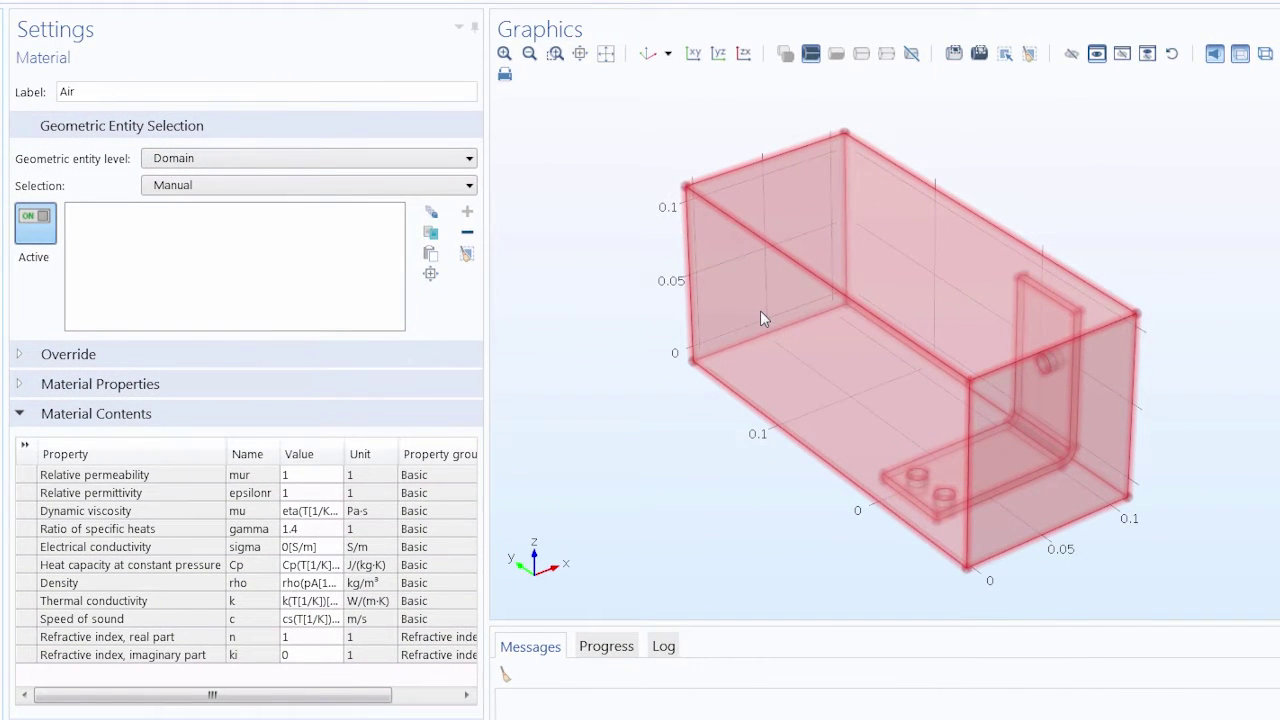
{"action": "left_click", "coordinate": [760, 312]}
{"action": "left_click", "coordinate": [760, 312]}
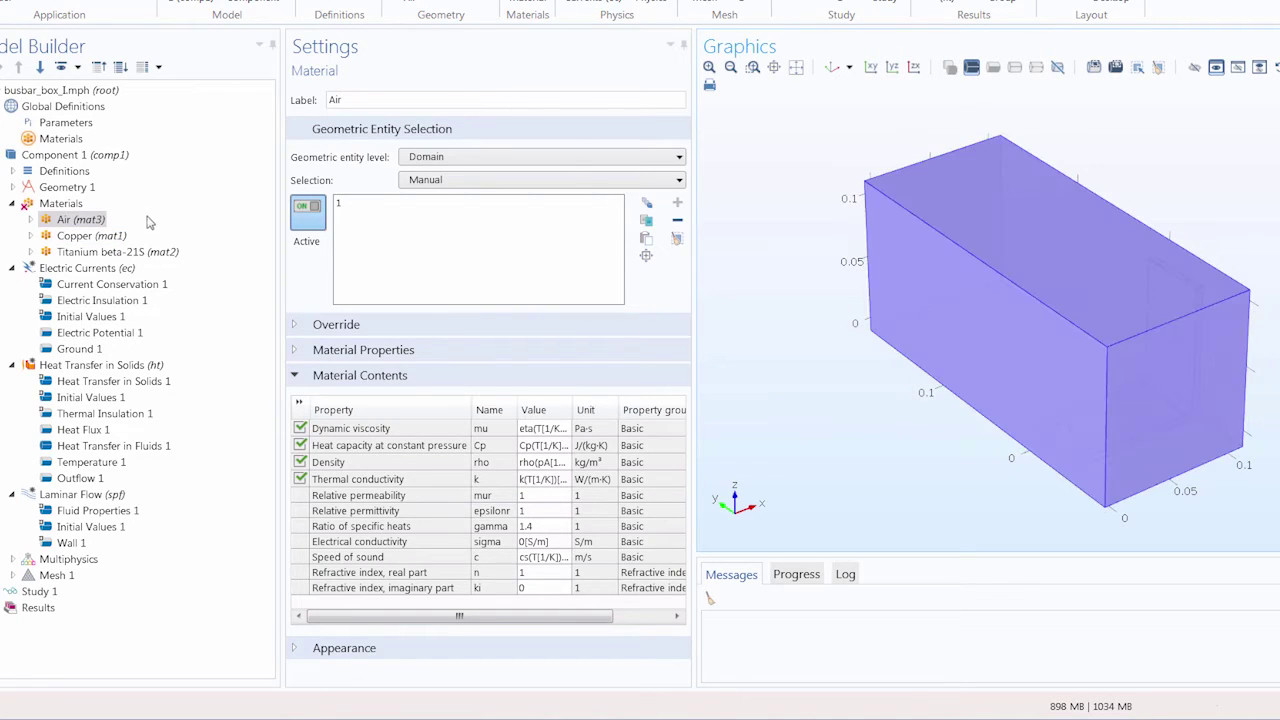
Step: Assign the Copper material to the L-shaped busbar domain only, leaving out the surrounding box
{"action": "left_click", "coordinate": [92, 236]}
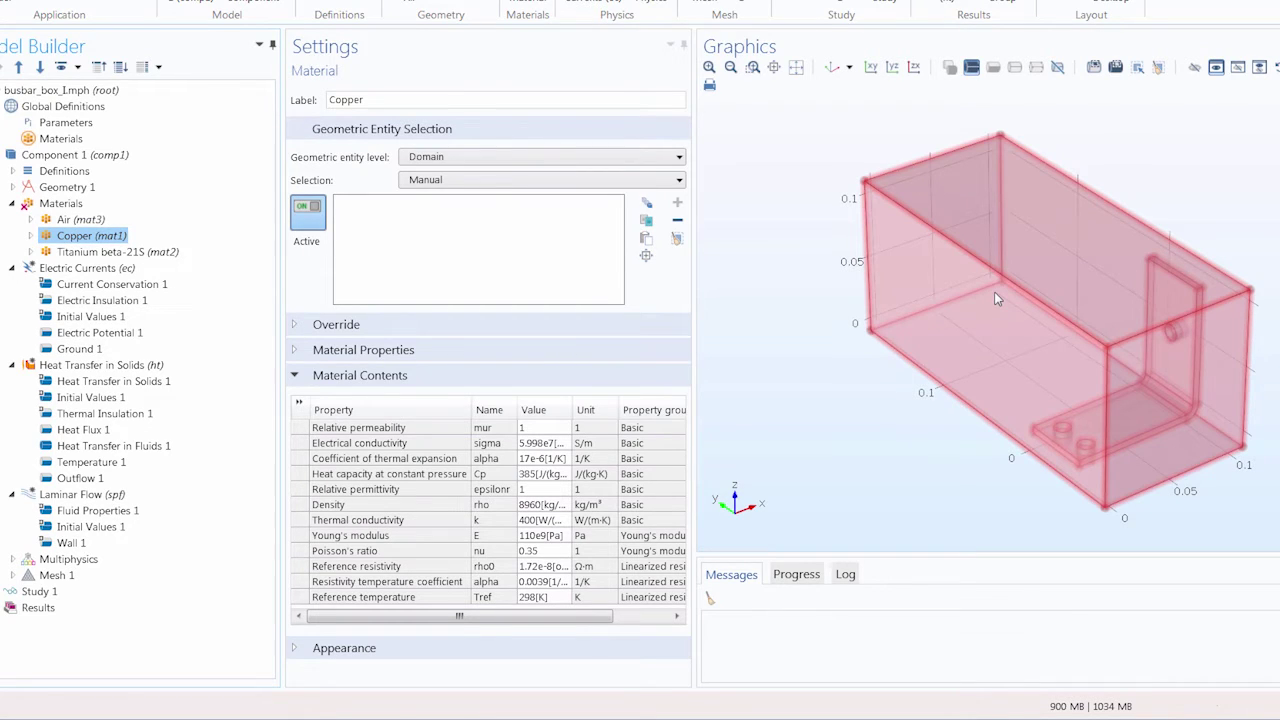
{"action": "left_click", "coordinate": [1035, 326]}
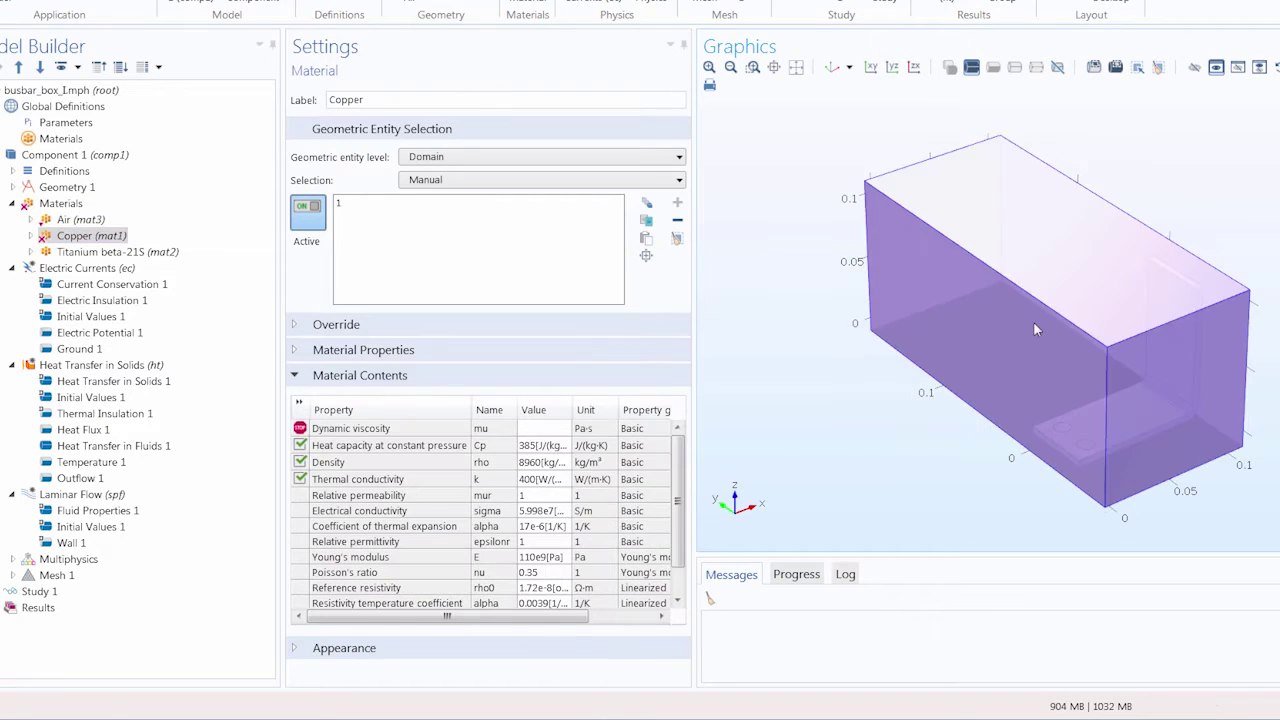
{"action": "left_click_drag", "start_coordinate": [1037, 321], "coordinate": [1080, 398]}
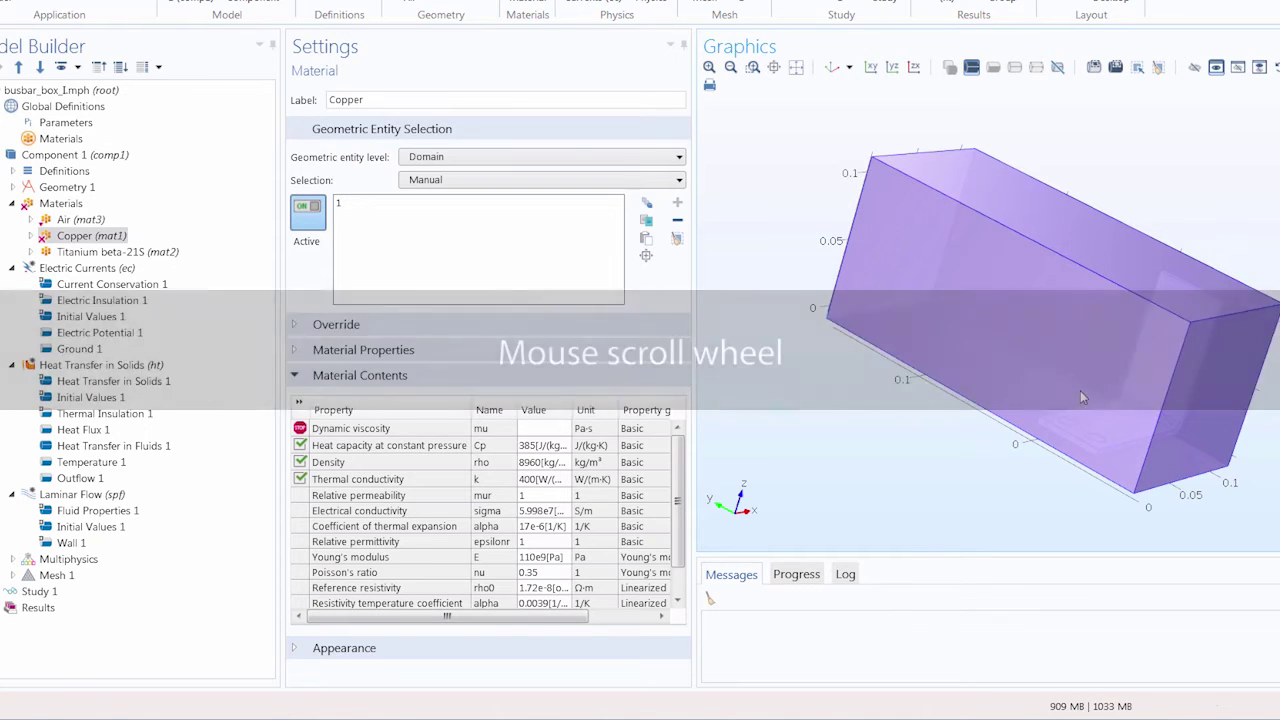
{"action": "scroll", "coordinate": [1025, 342], "scroll_direction": "down", "scroll_amount": 1}
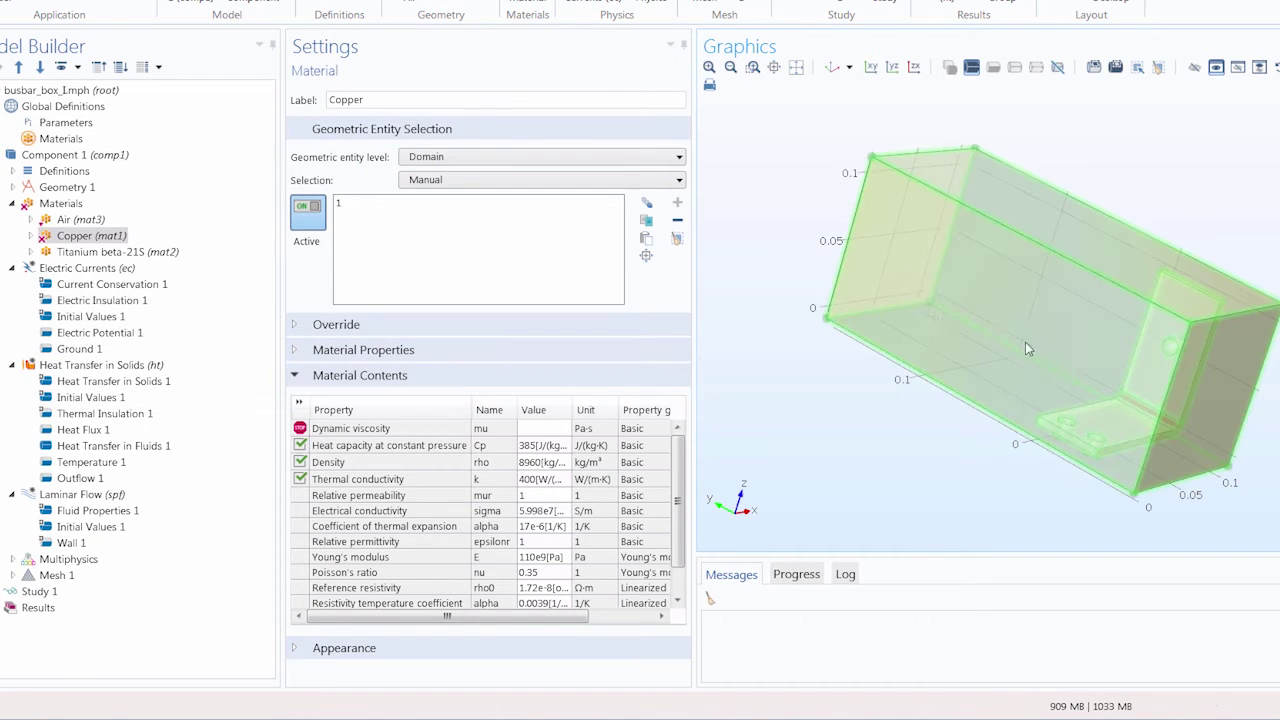
{"action": "left_click", "coordinate": [931, 316]}
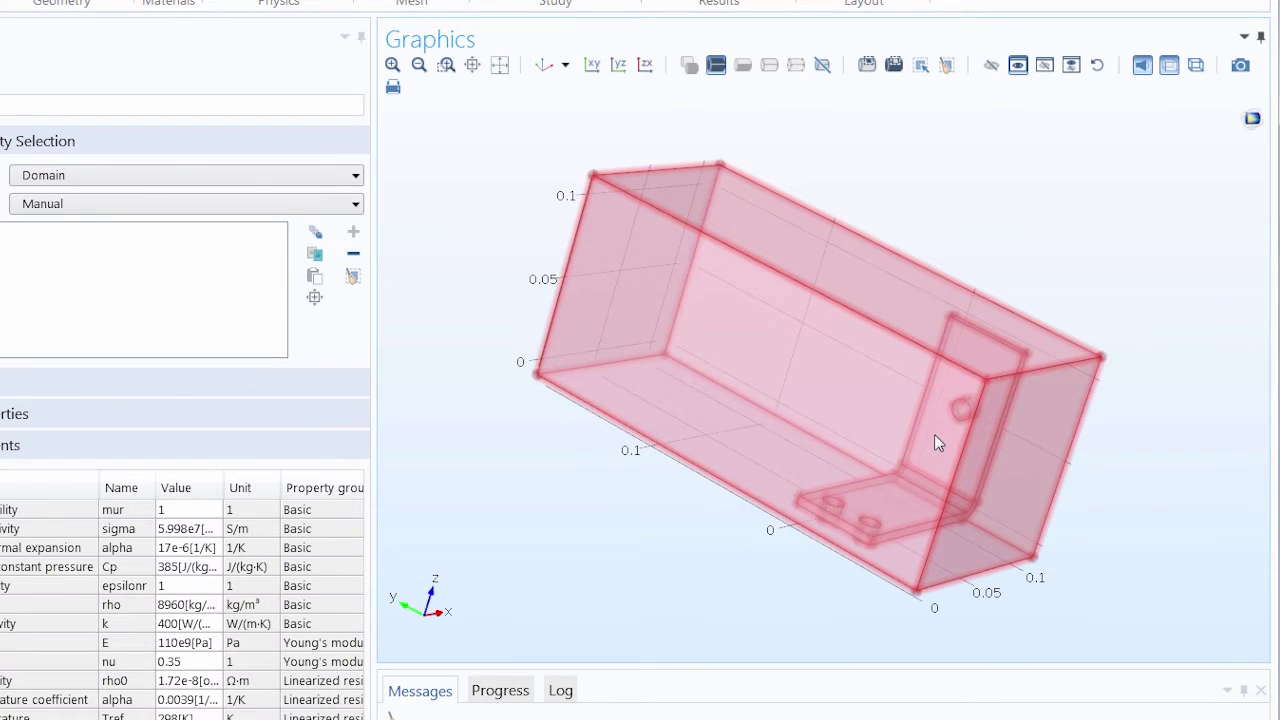
{"action": "scroll", "coordinate": [935, 437], "scroll_direction": "down", "scroll_amount": 1}
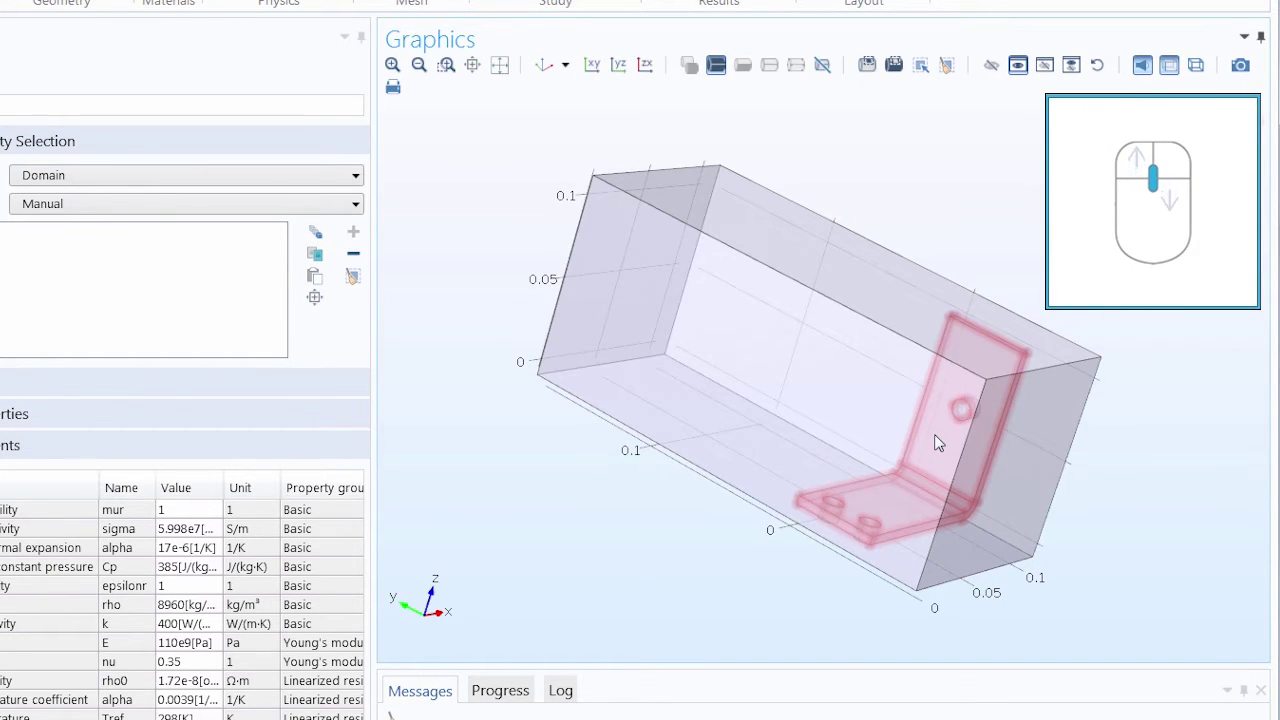
{"action": "left_click", "coordinate": [937, 441]}
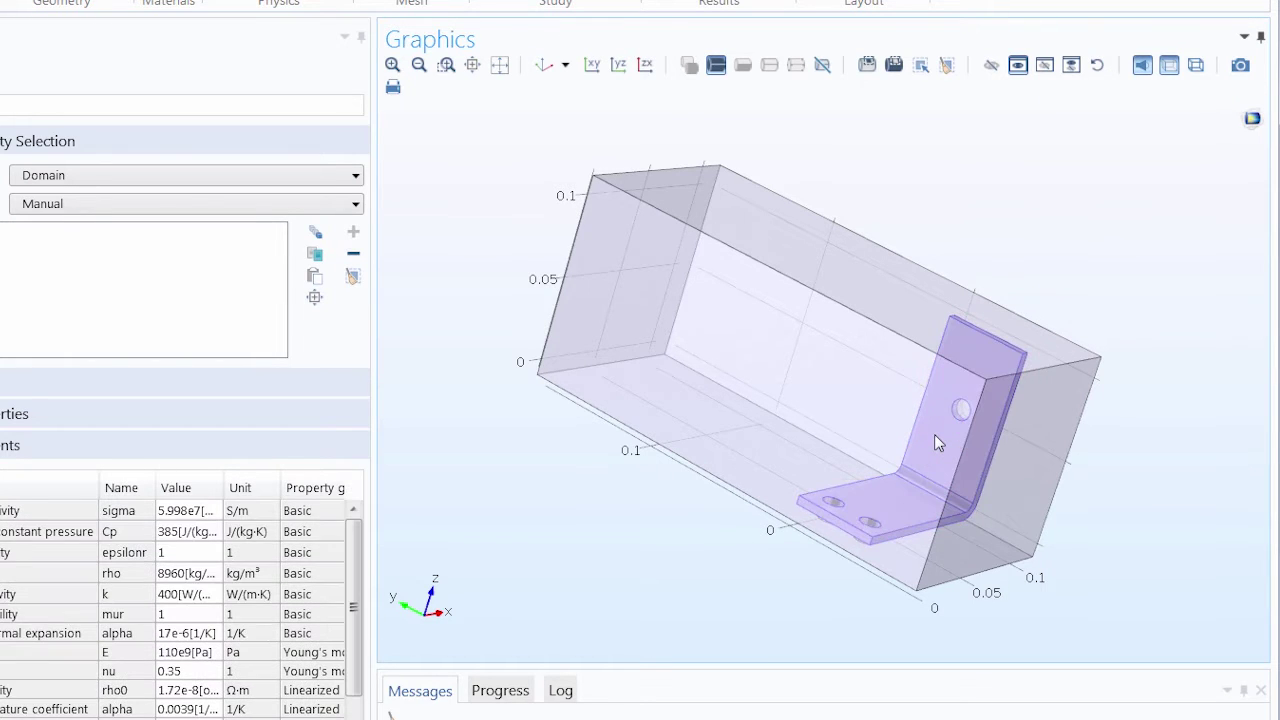
Step: Switch the Copper material's geometric entity level to Boundary and return it to Domain
{"action": "left_click", "coordinate": [194, 193]}
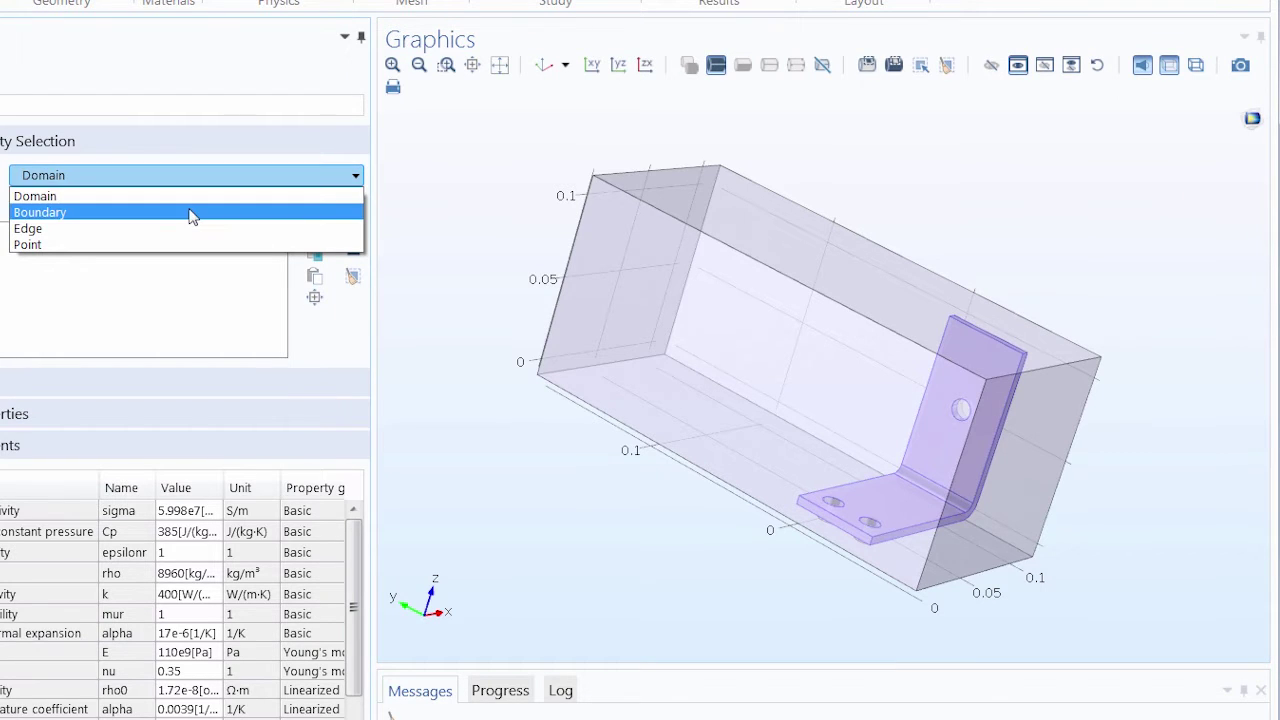
{"action": "left_click", "coordinate": [193, 213]}
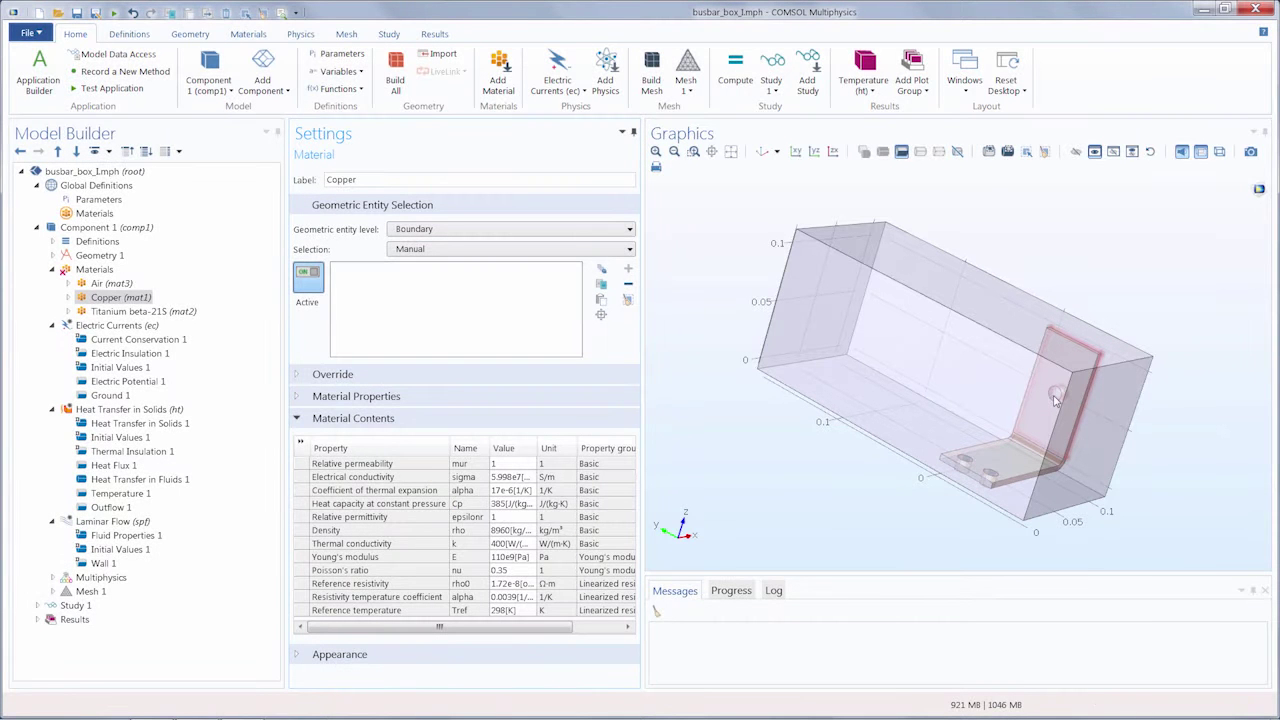
{"action": "left_click", "coordinate": [530, 231]}
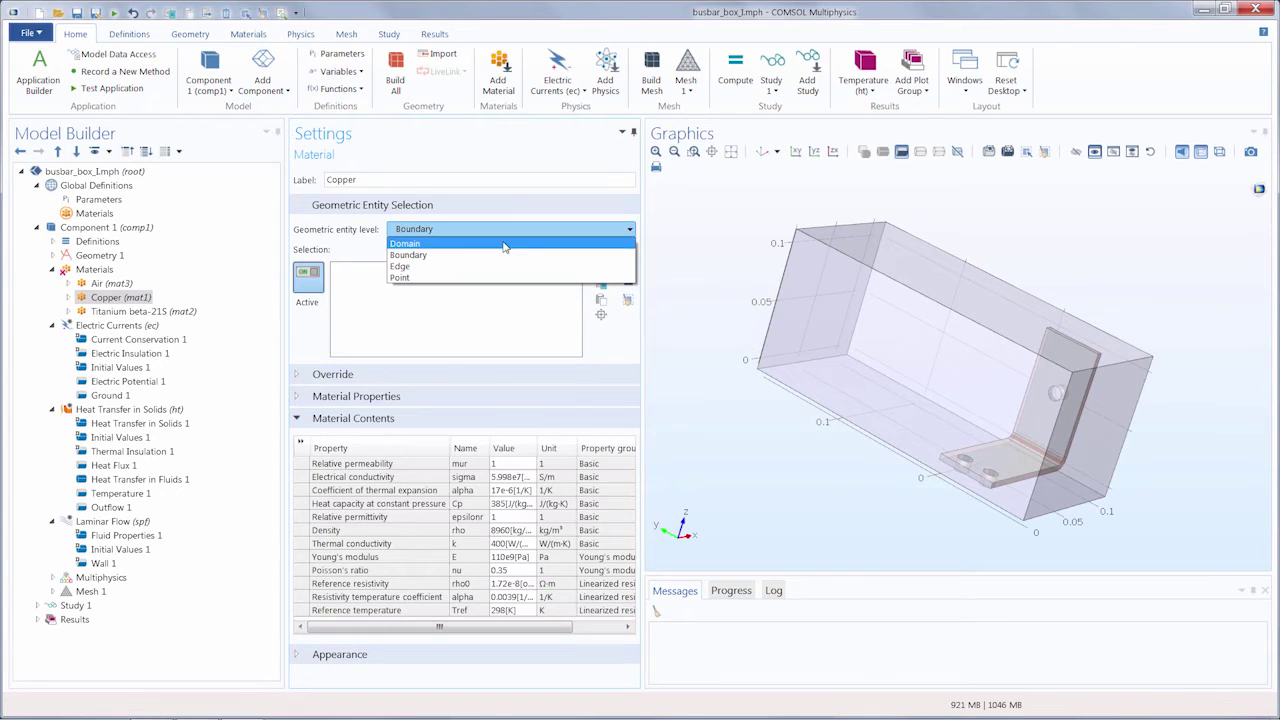
{"action": "left_click", "coordinate": [505, 246]}
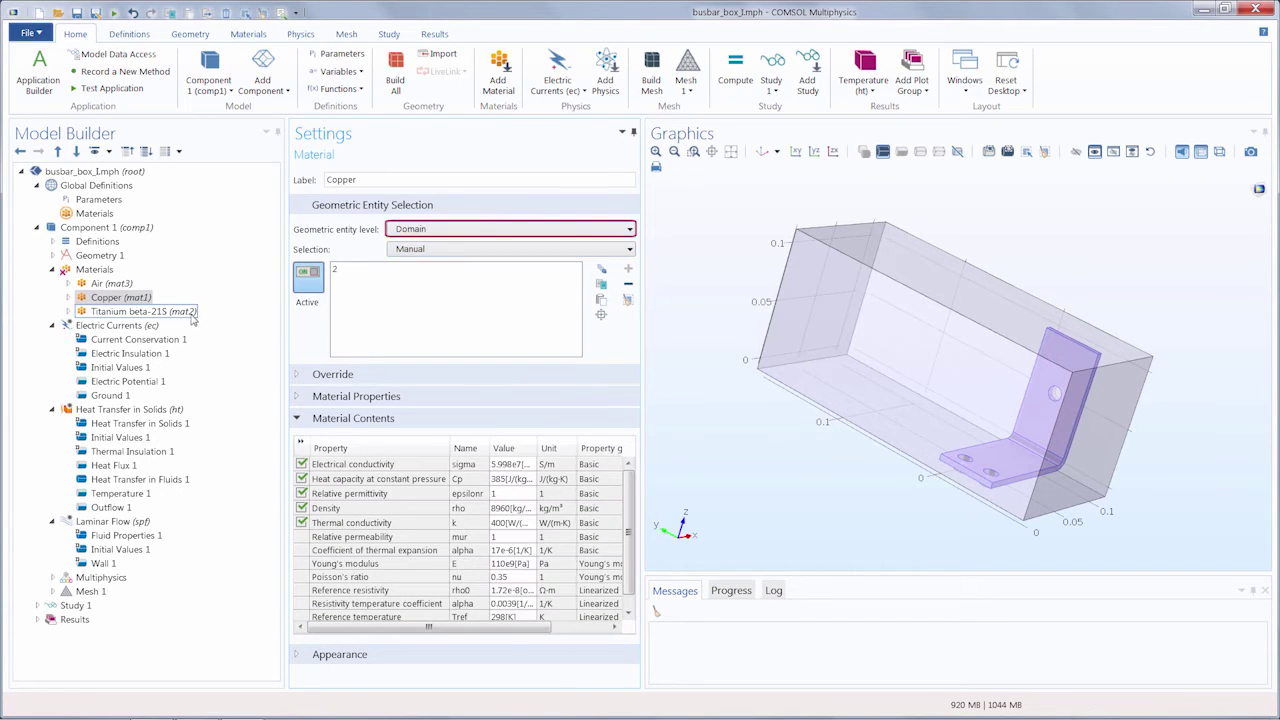
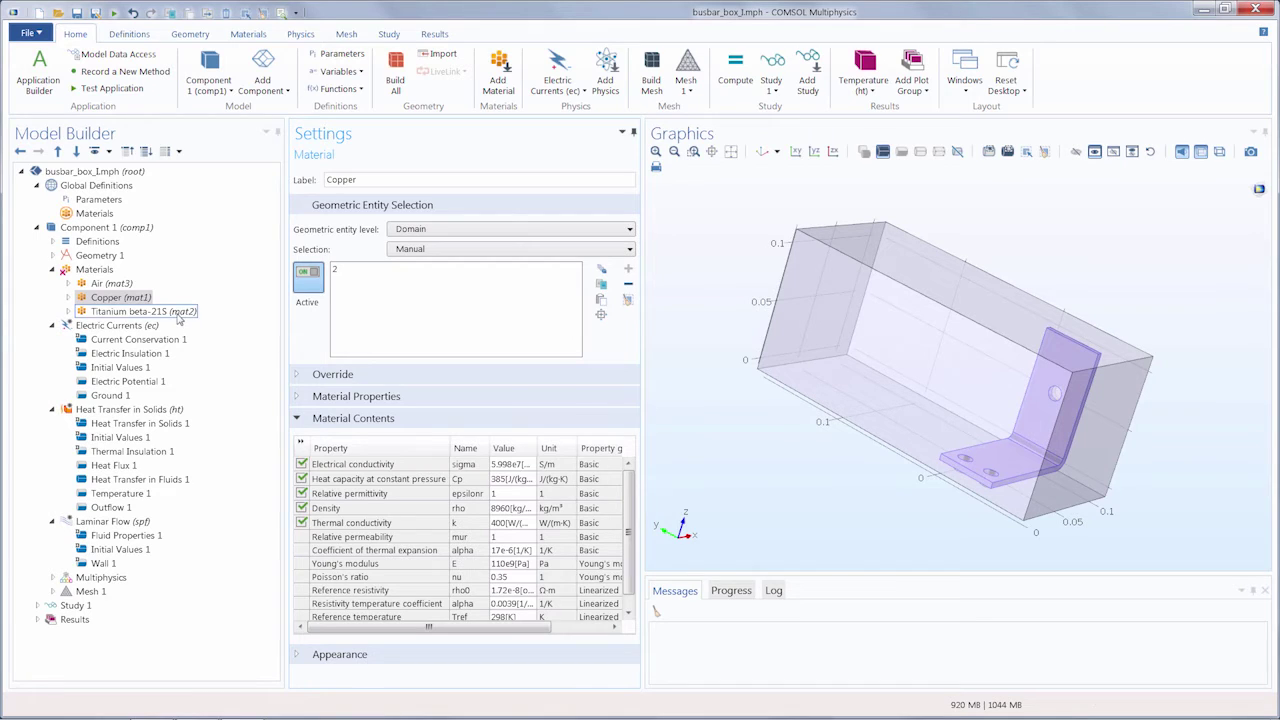
Step: Assign Titanium beta-21S to the rear bolt in the busbar's horizontal plate and restore the default 3D view
{"action": "left_click", "coordinate": [178, 313]}
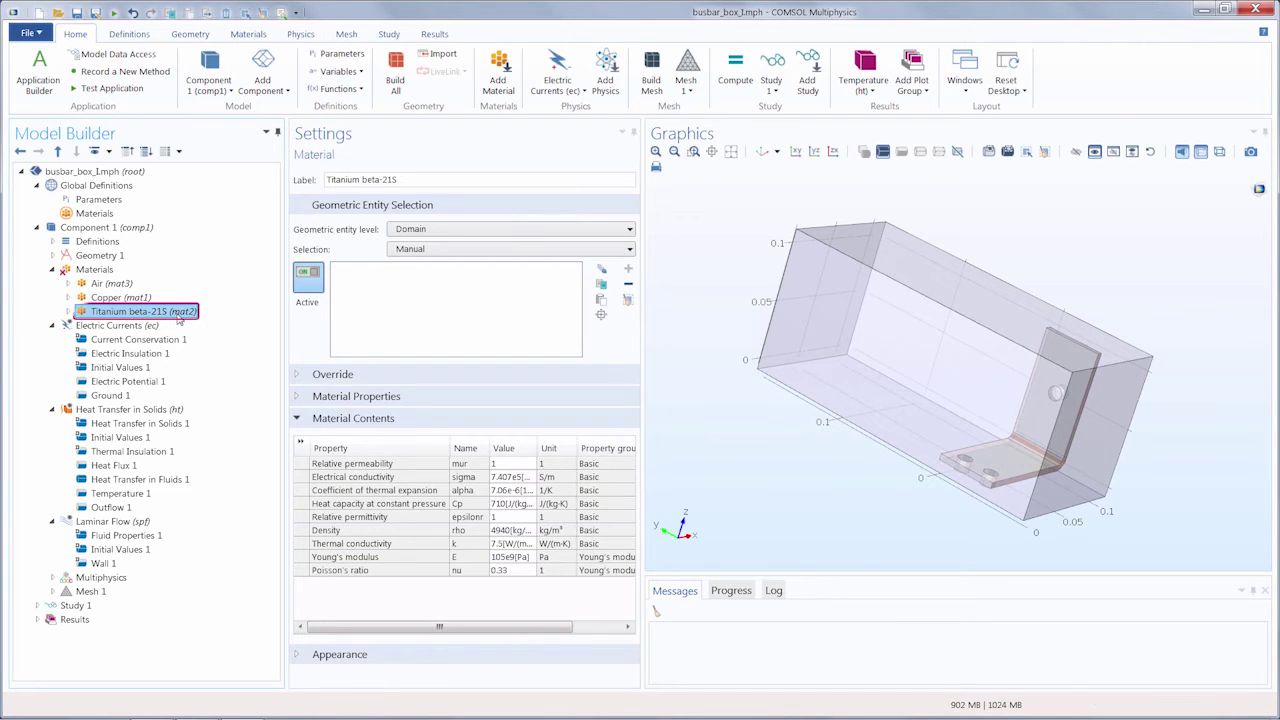
{"action": "middle_click_drag", "start_coordinate": [1020, 428], "coordinate": [779, 392]}
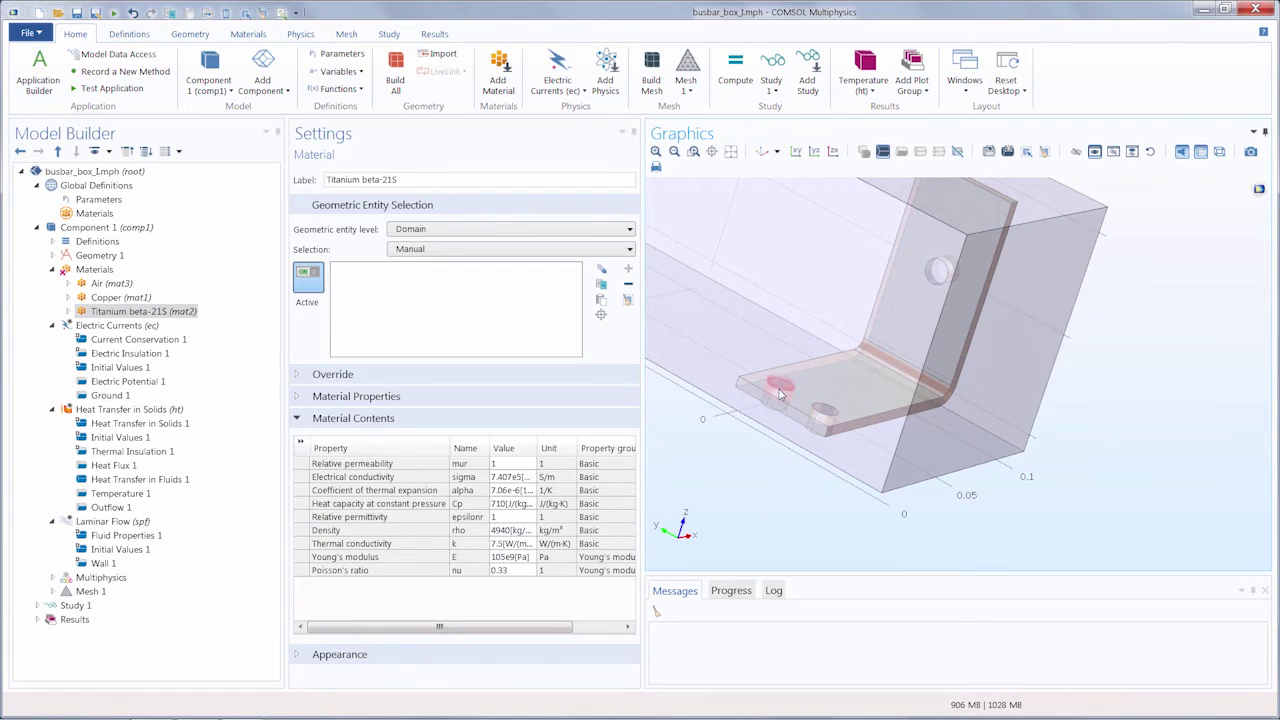
{"action": "left_click", "coordinate": [781, 393]}
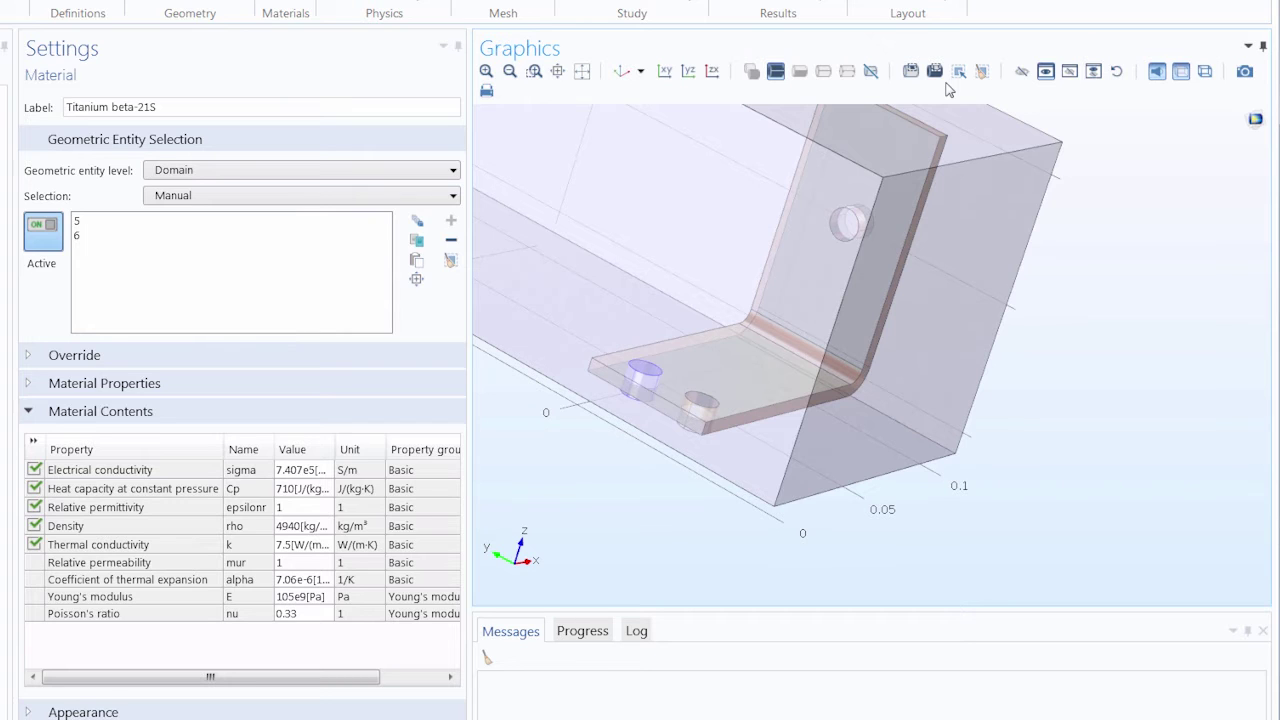
{"action": "left_click", "coordinate": [625, 71]}
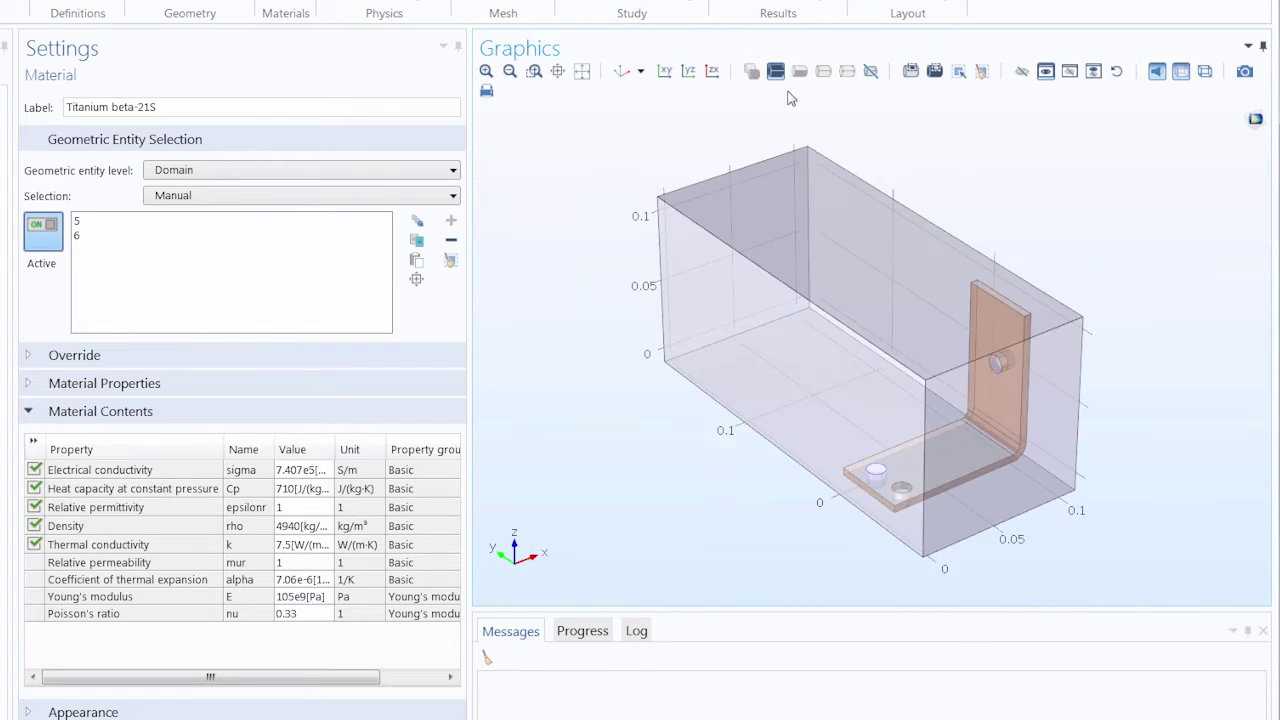
Step: Try adding and removing domains of the Titanium beta-21S selection with selection and deselection boxes around the geometry
{"action": "left_click", "coordinate": [908, 70]}
{"action": "left_click_drag", "start_coordinate": [614, 142], "coordinate": [1066, 410]}
{"action": "left_click", "coordinate": [934, 72]}
{"action": "left_click_drag", "start_coordinate": [877, 225], "coordinate": [1095, 416]}
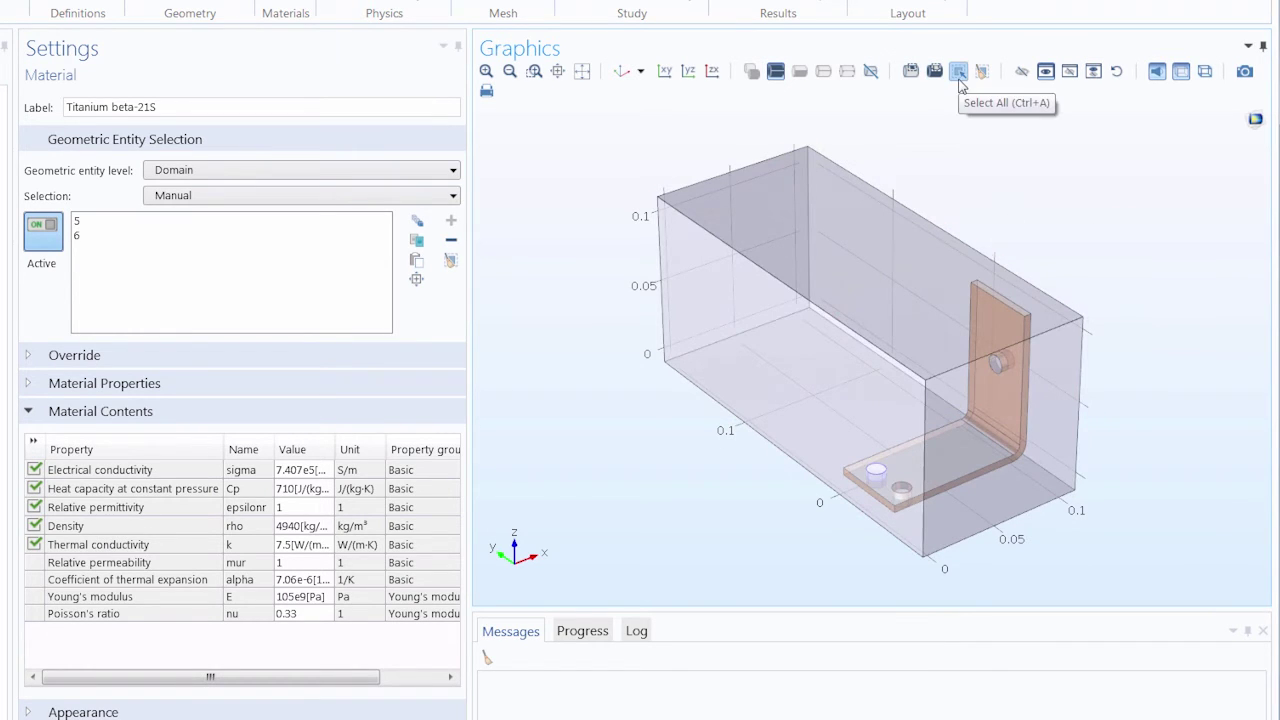
Step: Select all domains for Titanium beta-21S and clear the whole selection again
{"action": "left_click", "coordinate": [958, 74]}
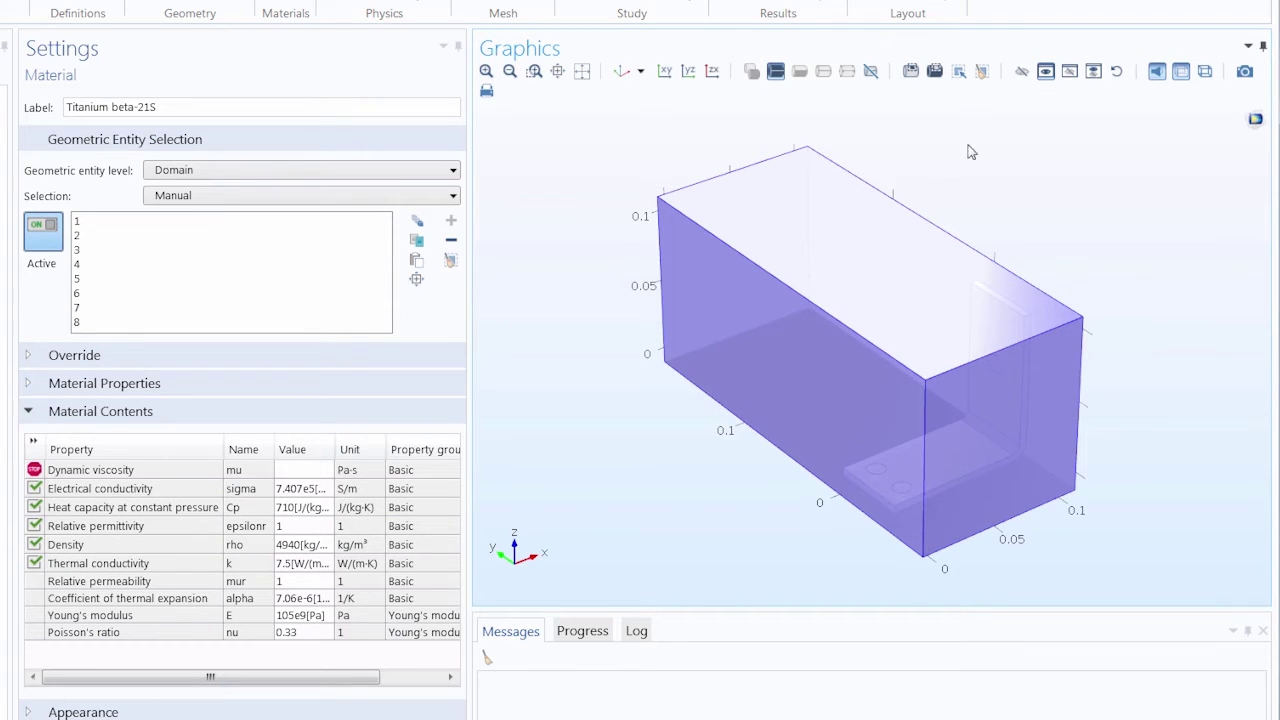
{"action": "left_click", "coordinate": [983, 78]}
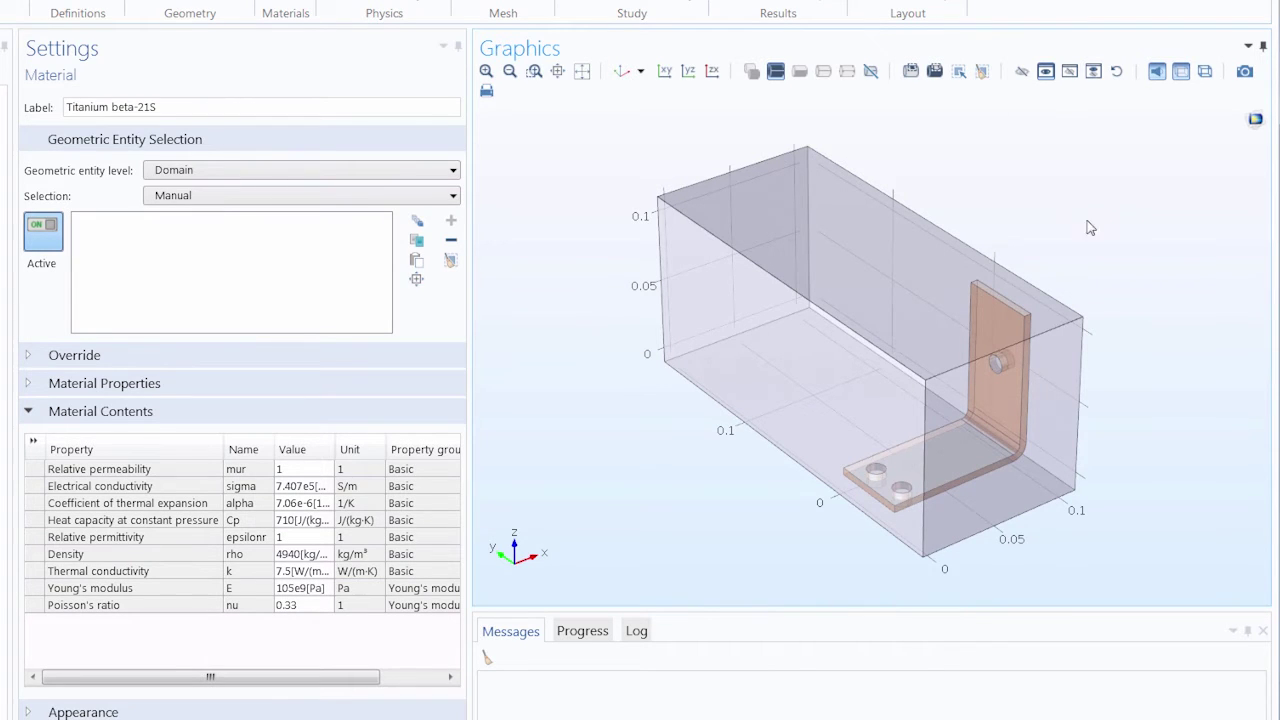
Step: Box-select all the bolt domains in the busbar for Titanium beta-21S and restore the default 3D view
{"action": "scroll", "coordinate": [1084, 268], "scroll_direction": "up", "scroll_amount": 5}
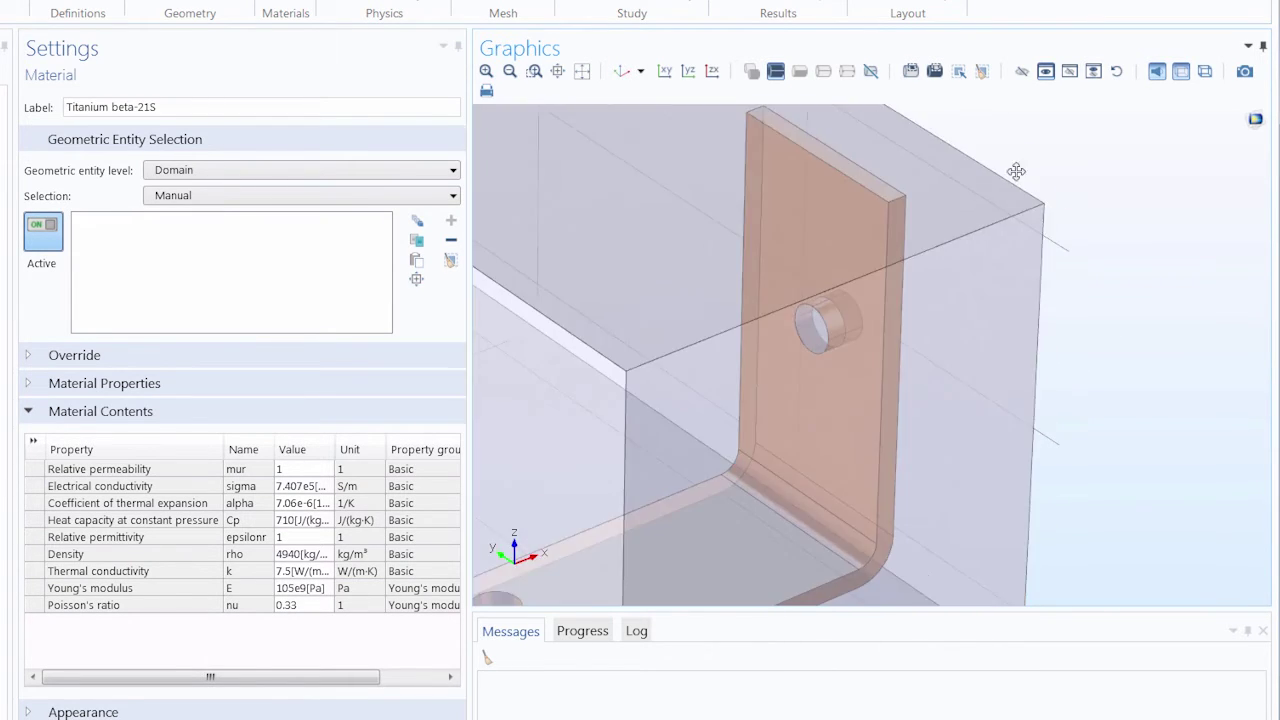
{"action": "right_click_drag", "start_coordinate": [1014, 171], "coordinate": [1100, 108]}
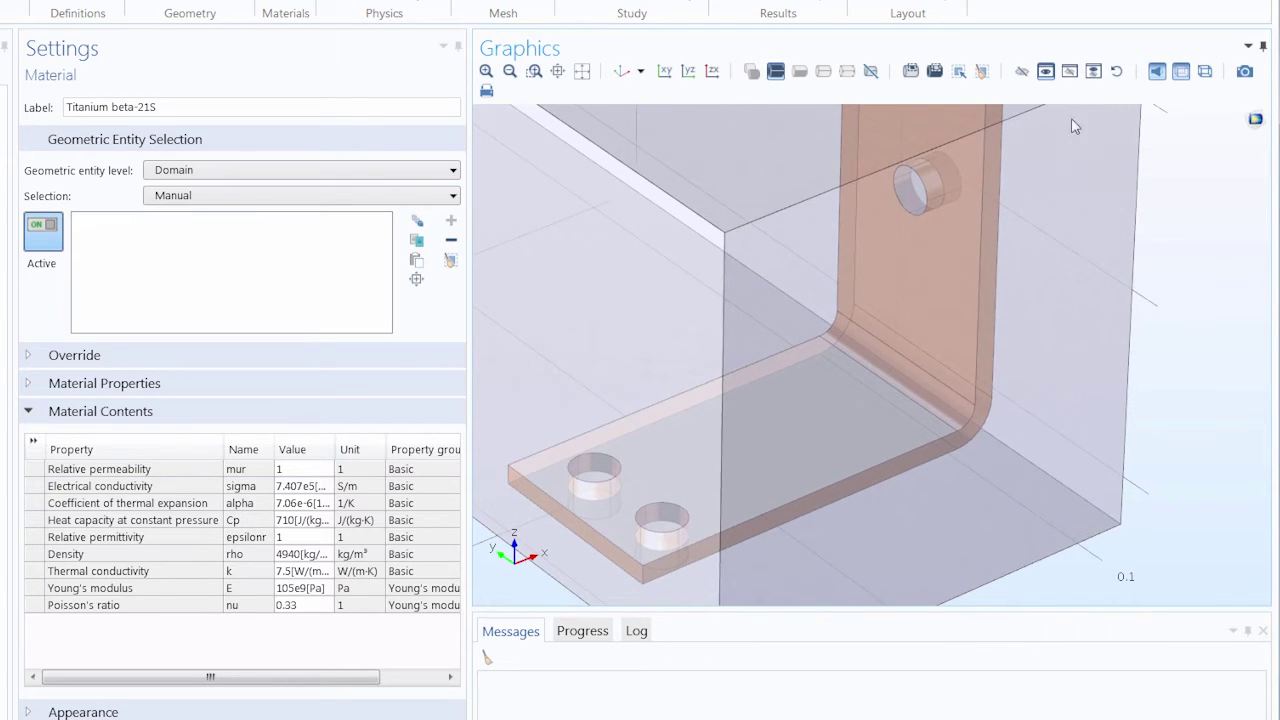
{"action": "left_click", "coordinate": [910, 72]}
{"action": "left_click_drag", "start_coordinate": [558, 589], "coordinate": [1069, 120]}
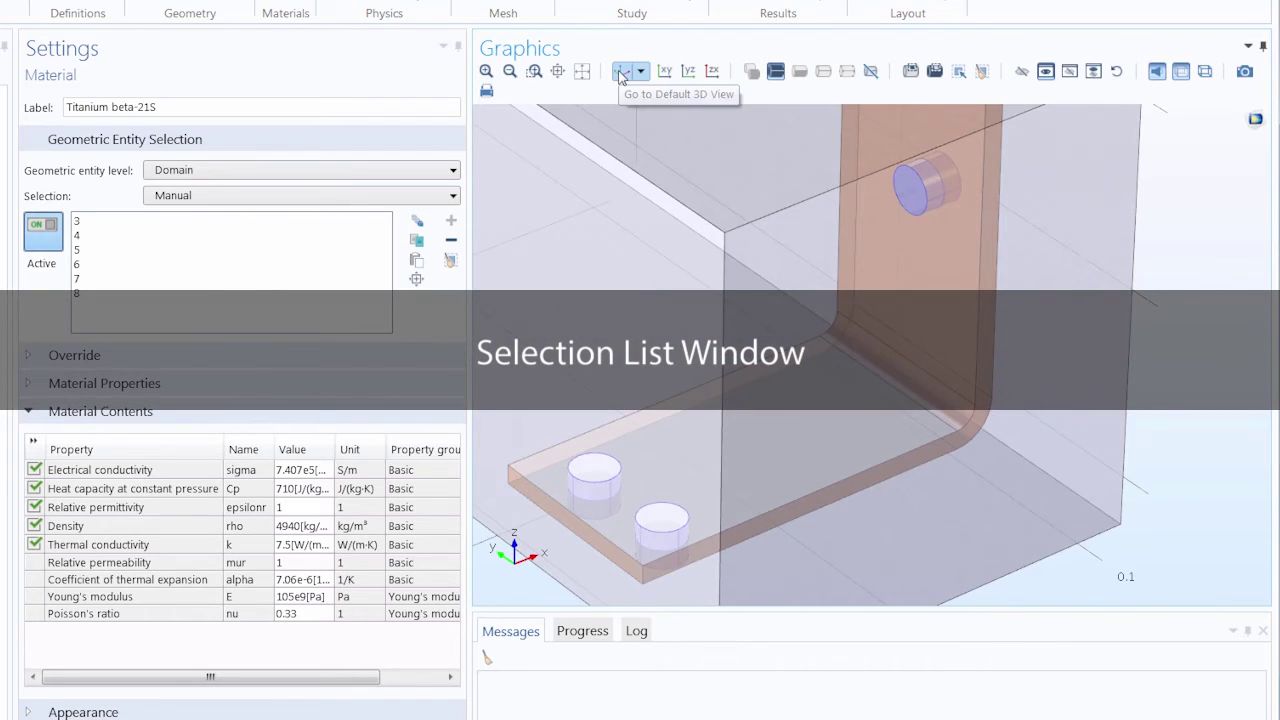
{"action": "left_click", "coordinate": [621, 72]}
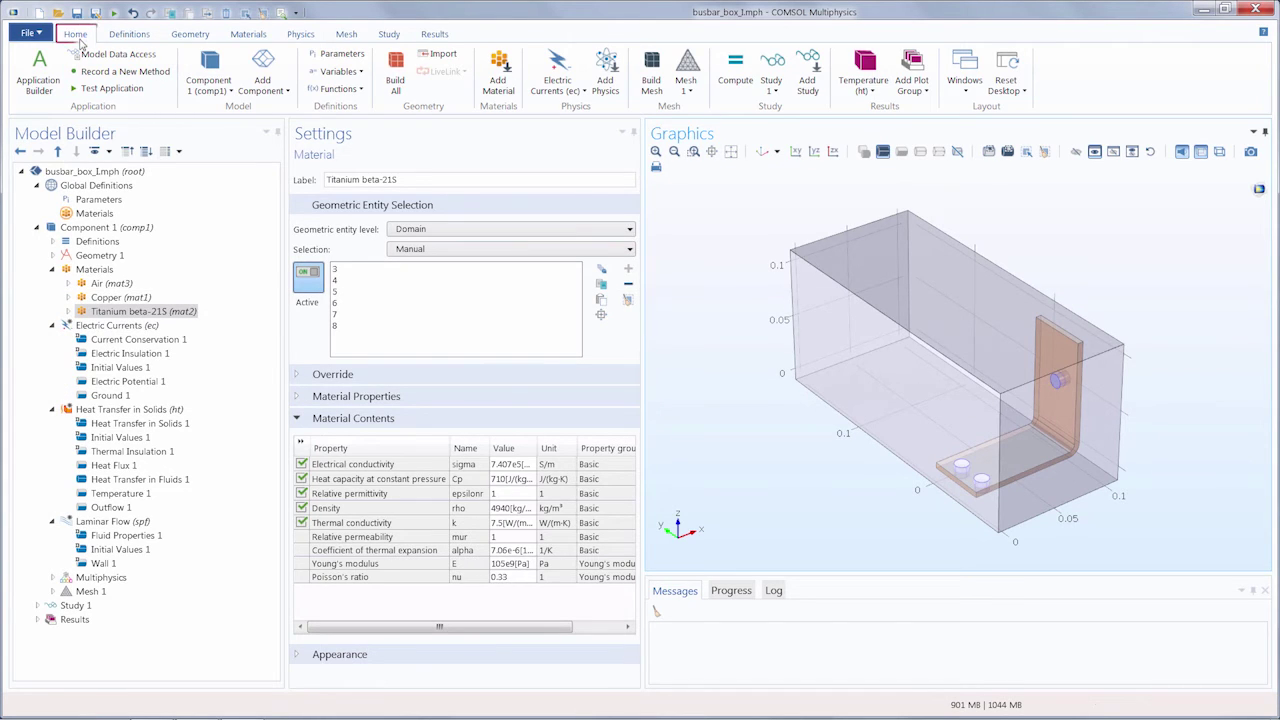
Step: Show the Selection List window and clear the Titanium beta-21S domain selection
{"action": "left_click", "coordinate": [966, 80]}
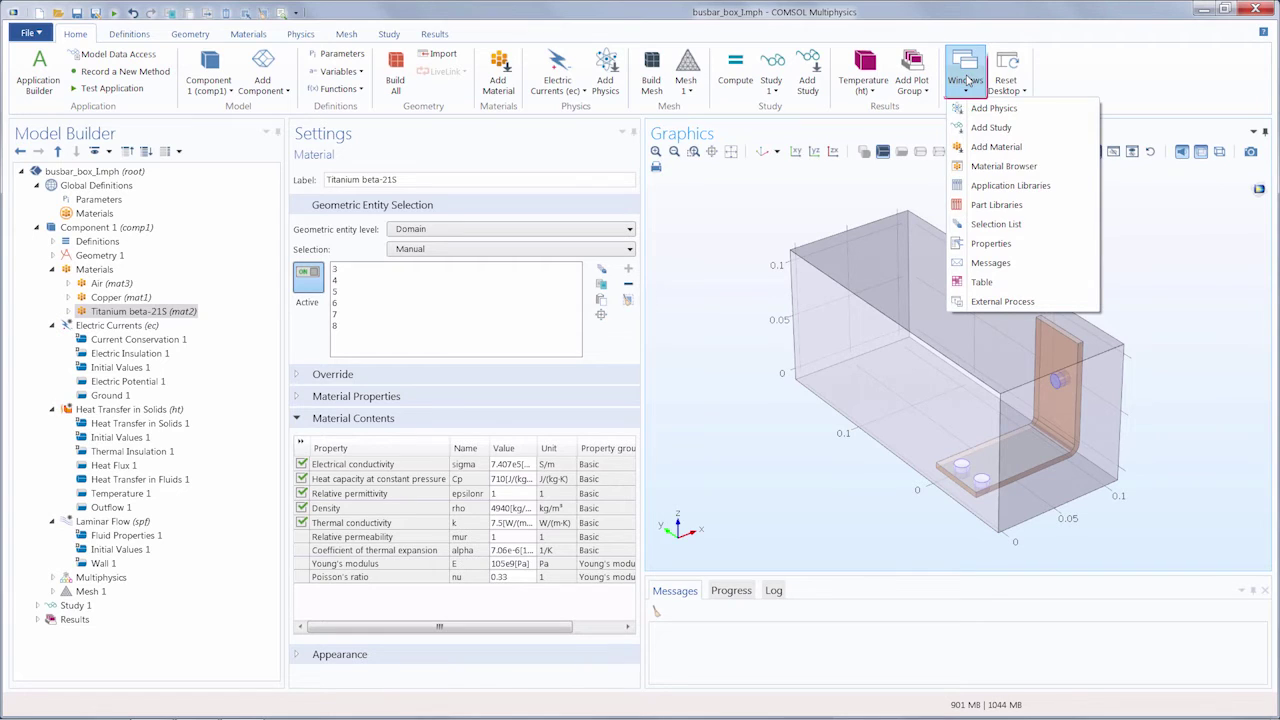
{"action": "left_click", "coordinate": [1002, 226]}
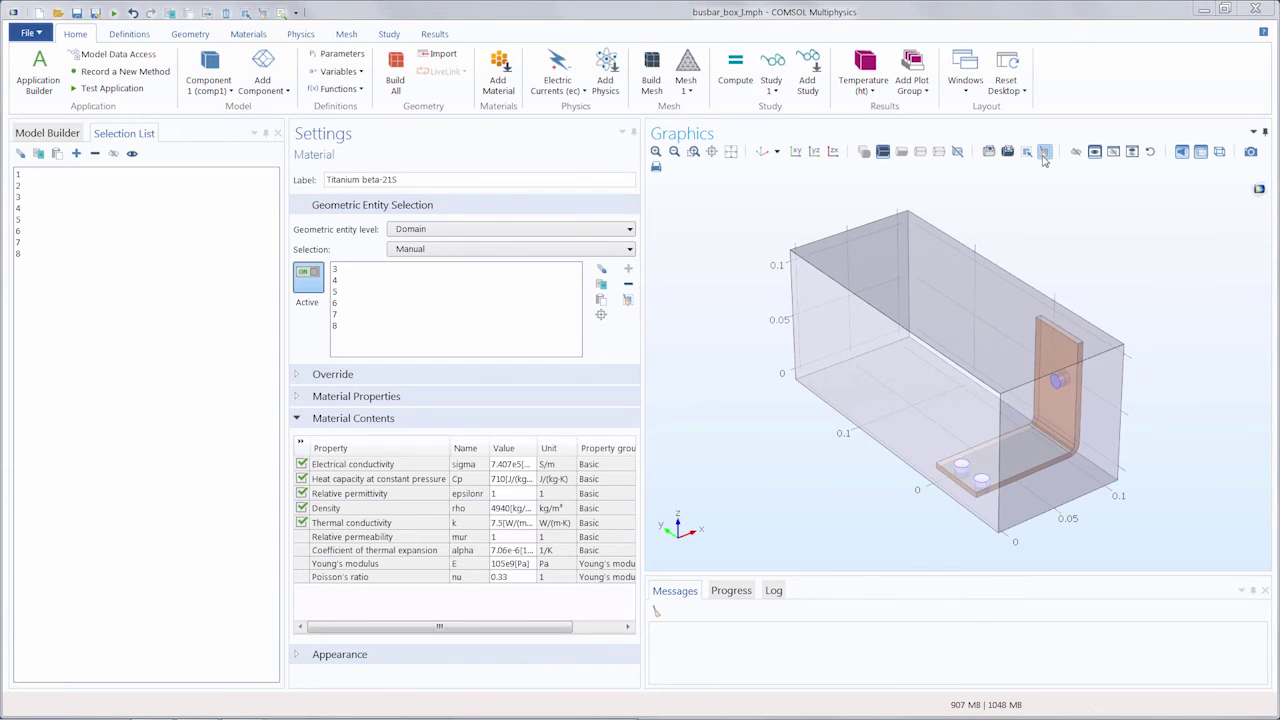
{"action": "left_click", "coordinate": [1044, 154]}
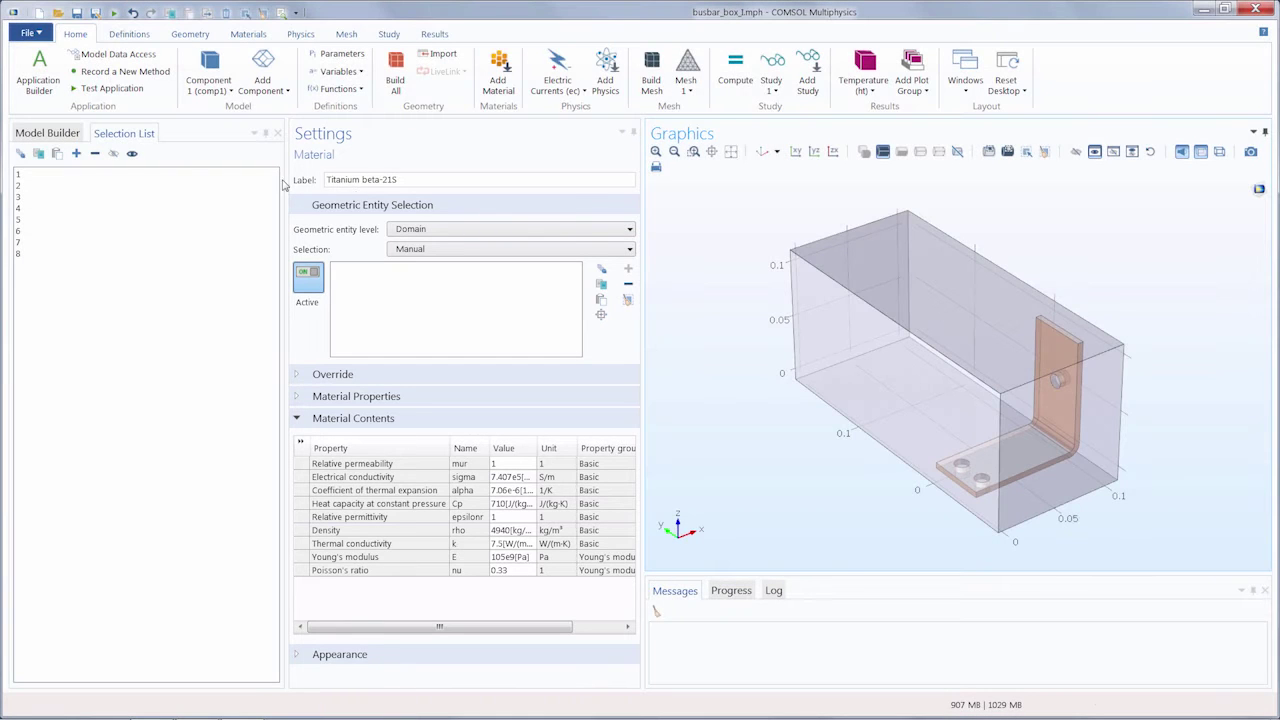
Step: Highlight domains 1 through 7 one at a time from the Selection List to identify them in the geometry
{"action": "left_click", "coordinate": [19, 121]}
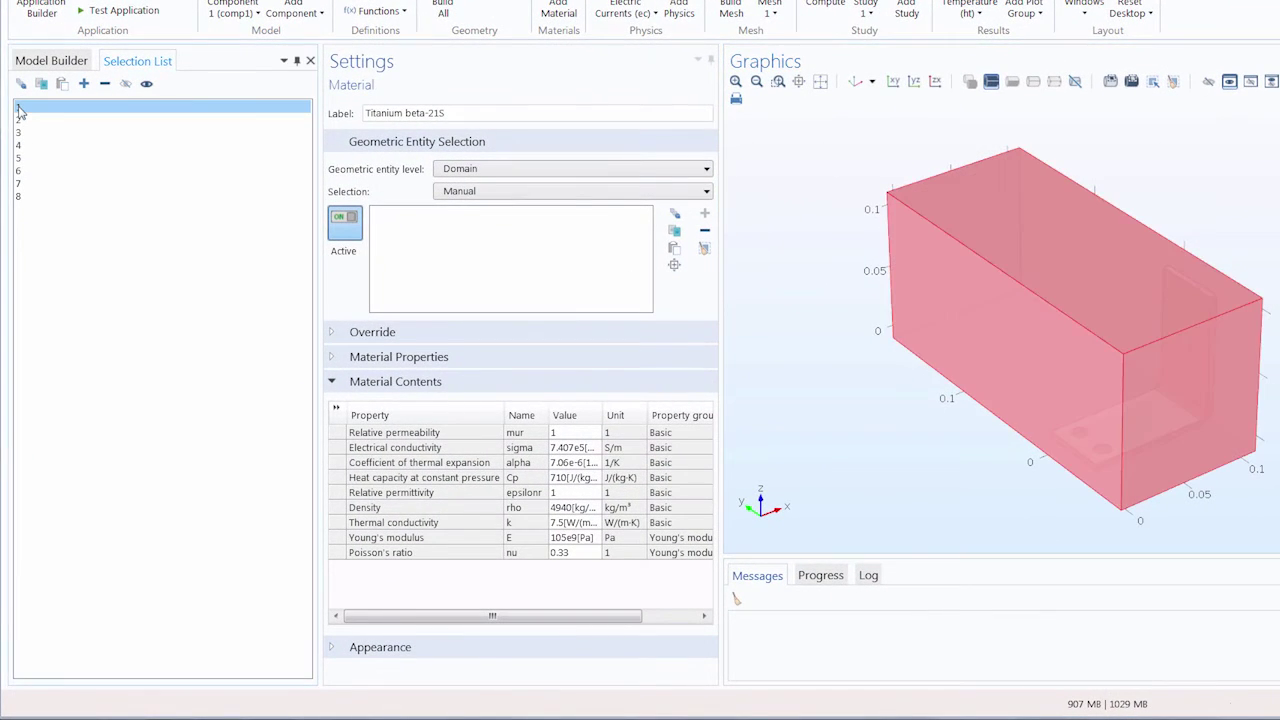
{"action": "left_click", "coordinate": [26, 121]}
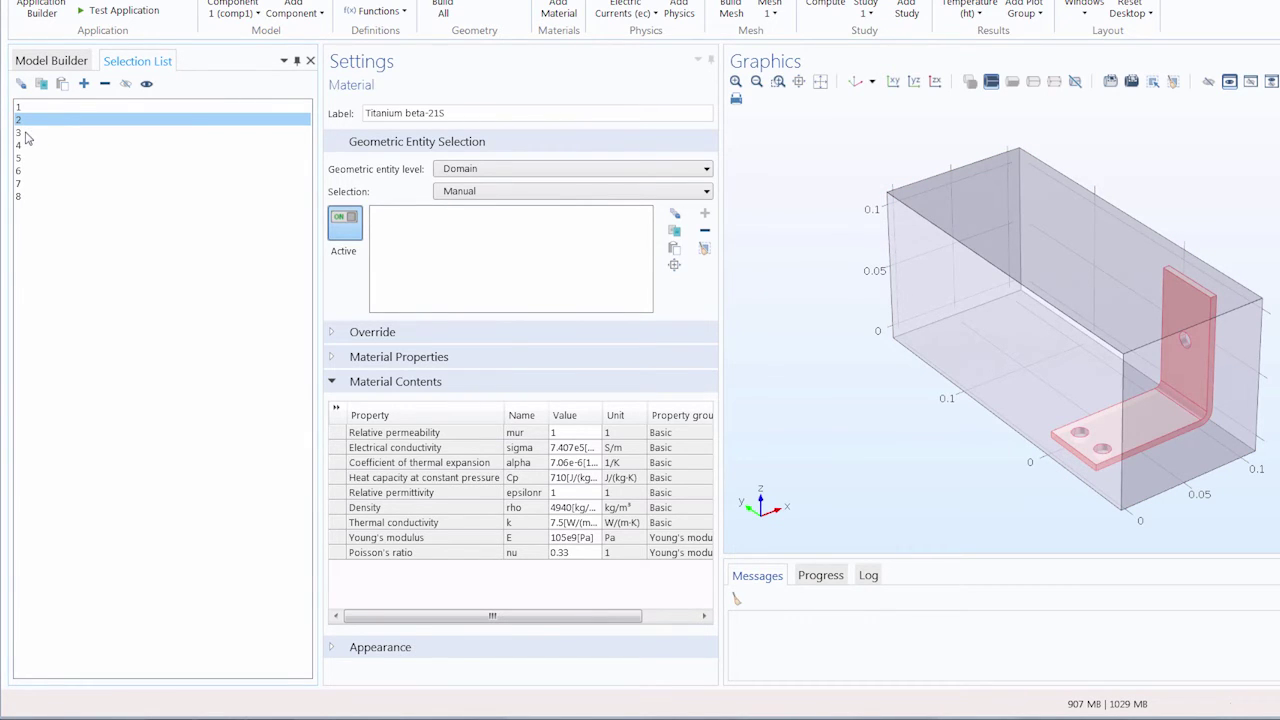
{"action": "left_click", "coordinate": [27, 134]}
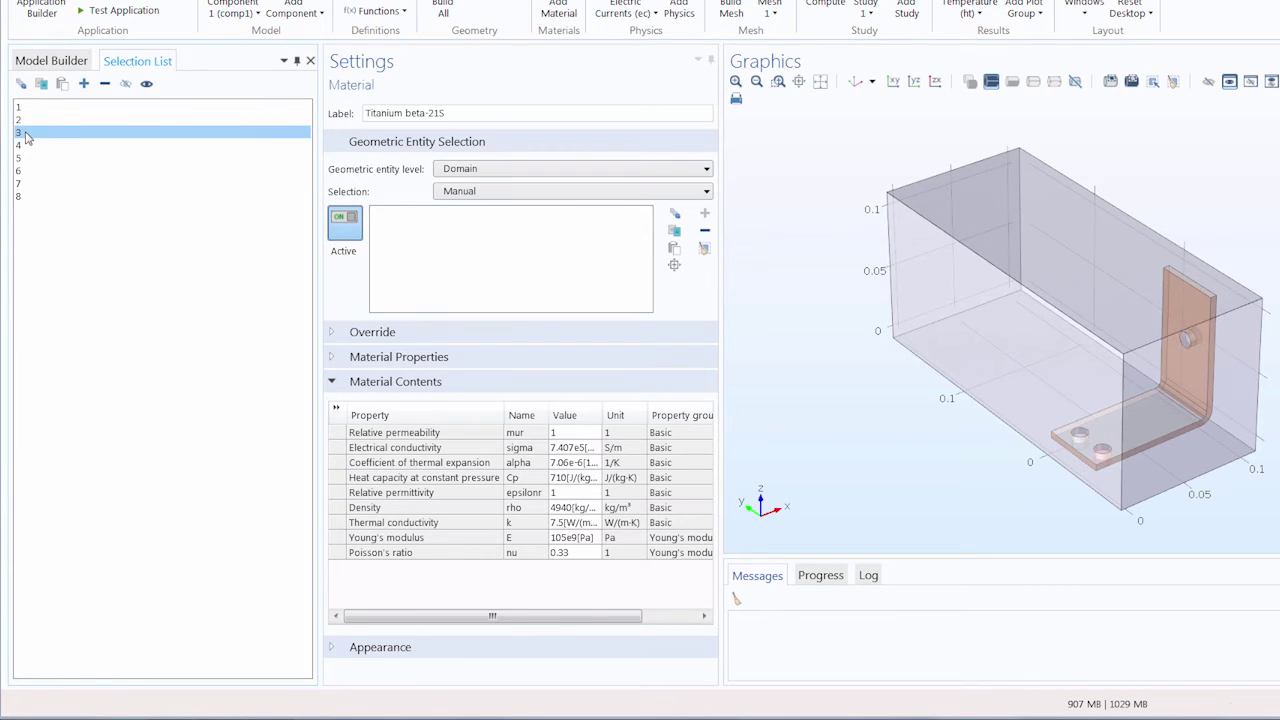
{"action": "left_click", "coordinate": [27, 147]}
{"action": "left_click", "coordinate": [27, 159]}
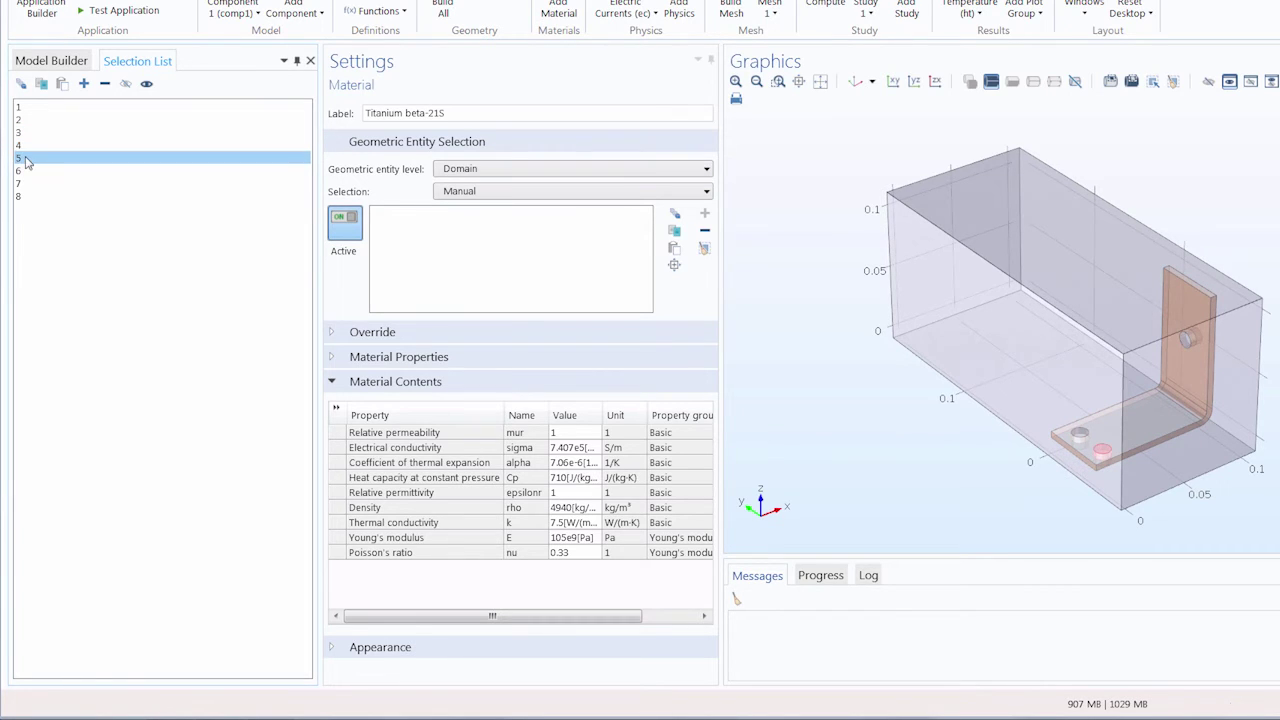
{"action": "left_click", "coordinate": [28, 172]}
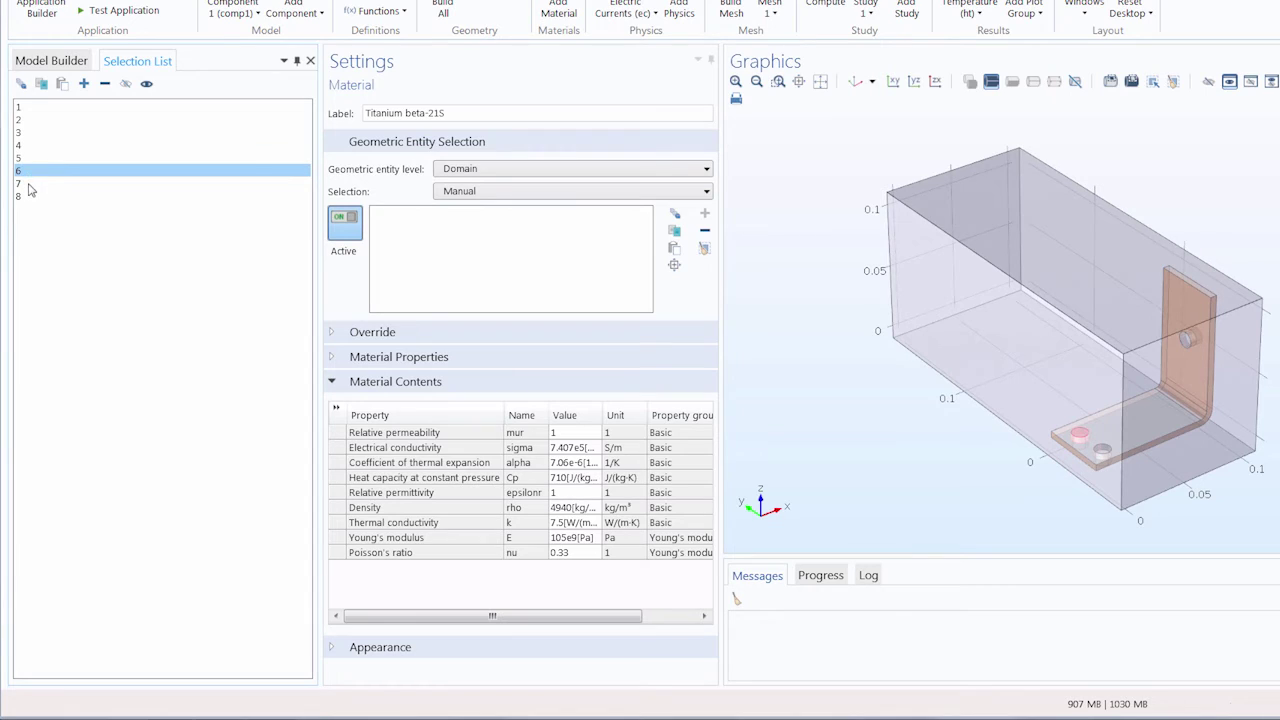
{"action": "left_click", "coordinate": [29, 186]}
Step: Add domains 3 through 8 together to the Titanium beta-21S selection using the Selection List
{"action": "left_click", "coordinate": [30, 198]}
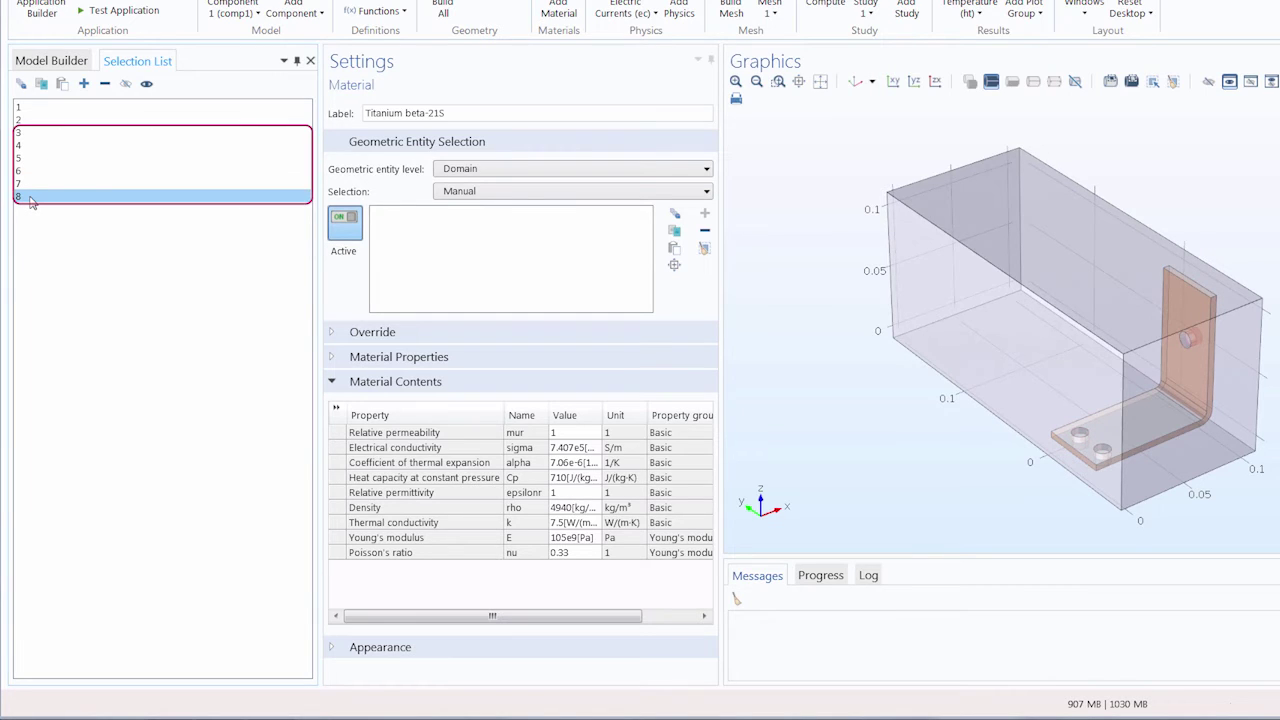
{"action": "left_click", "coordinate": [29, 136], "text": "shift"}
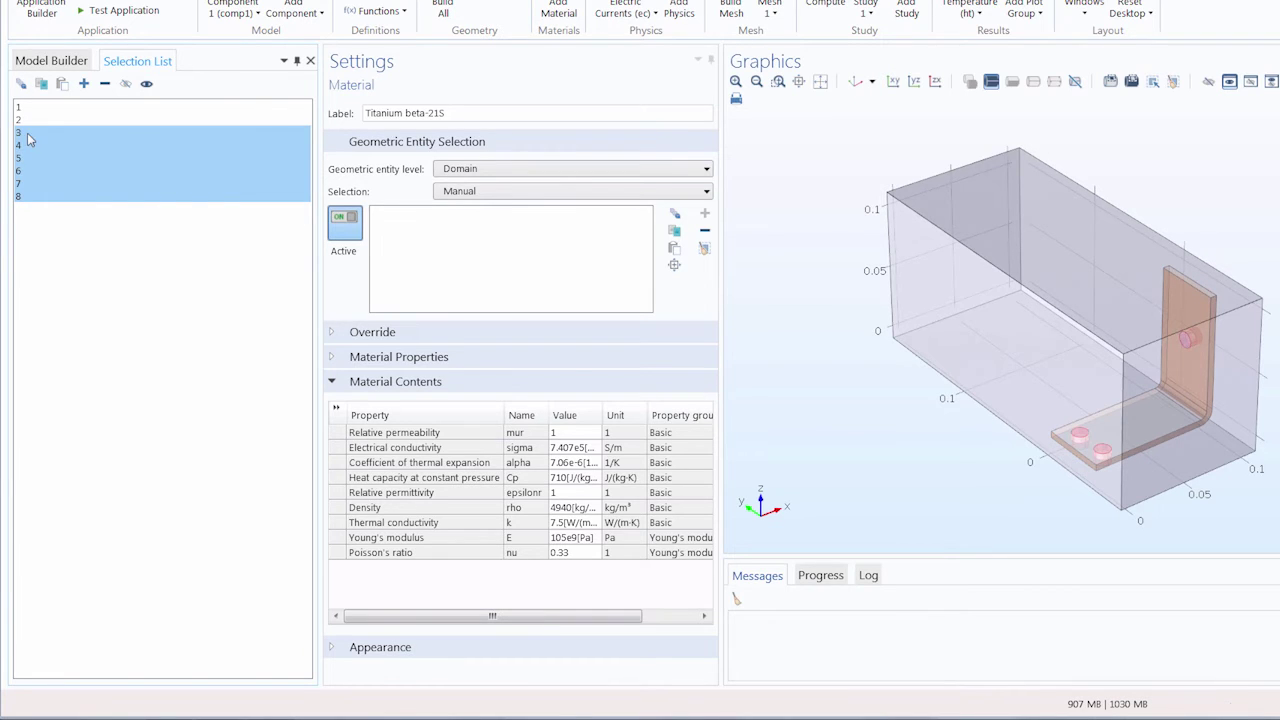
{"action": "left_click", "coordinate": [84, 85]}
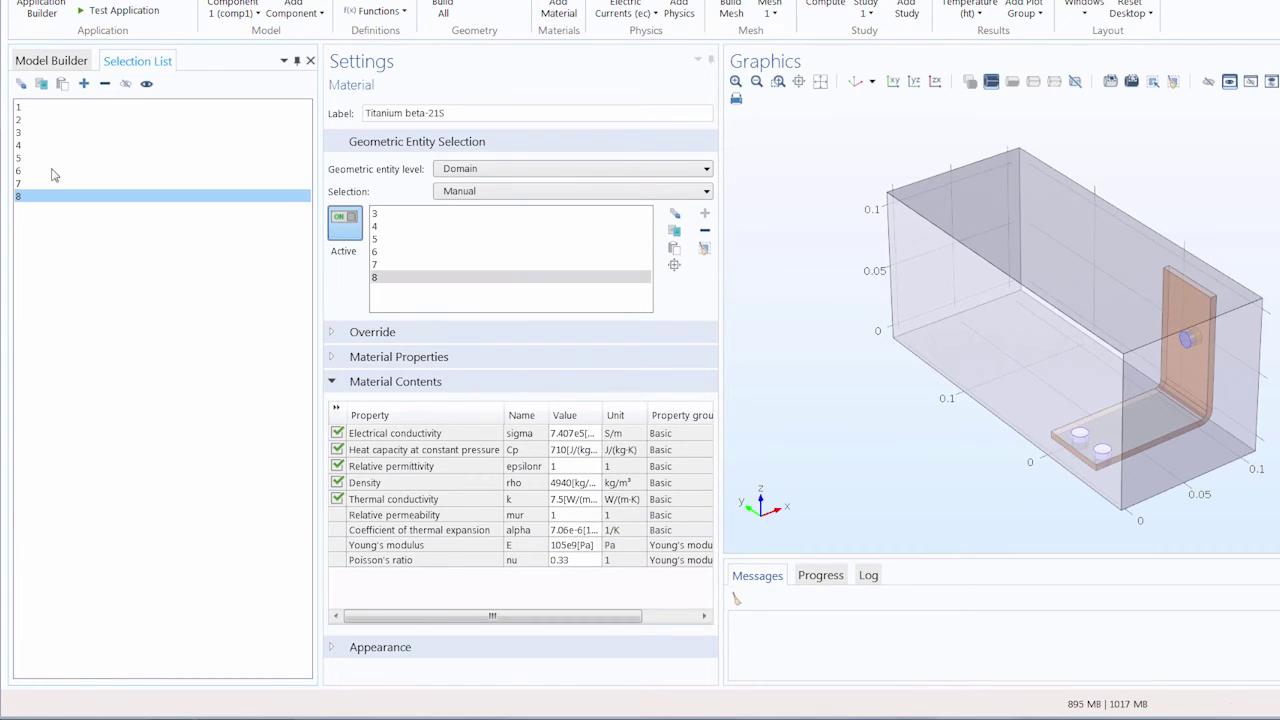
Step: Remove domain 8 from the Titanium beta-21S selection and add it back
{"action": "left_click", "coordinate": [105, 84]}
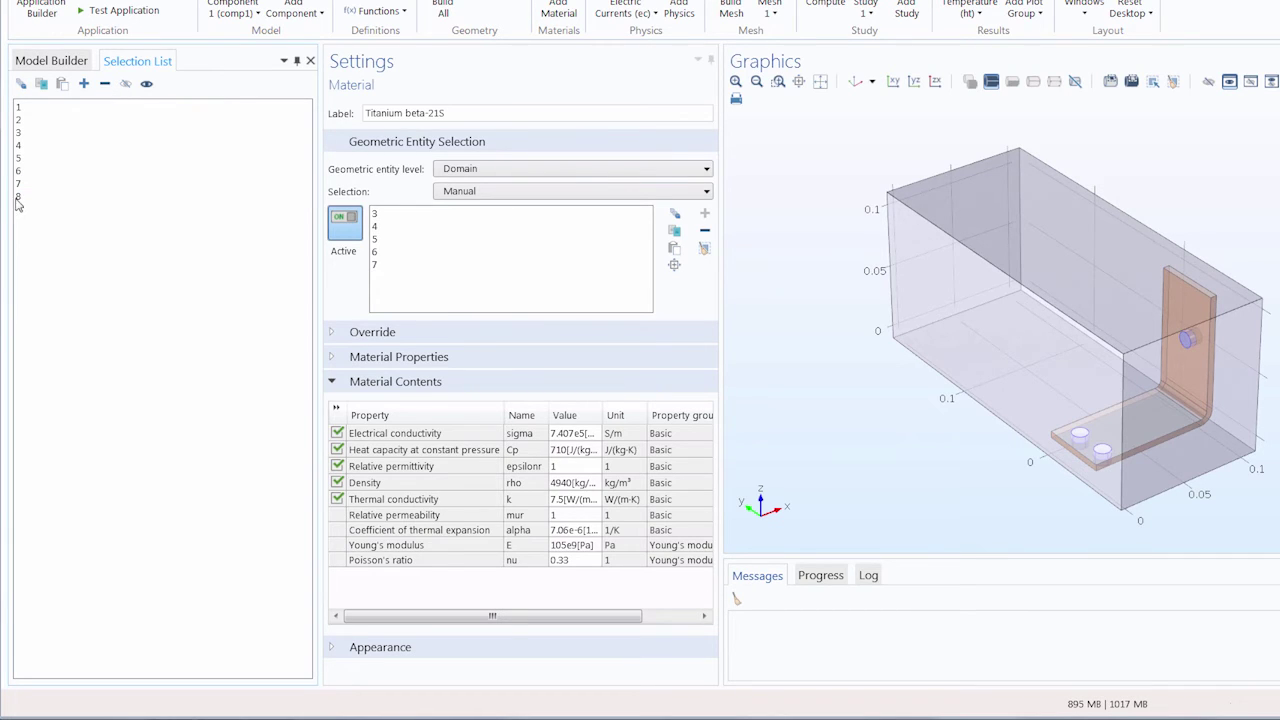
{"action": "left_click", "coordinate": [84, 84]}
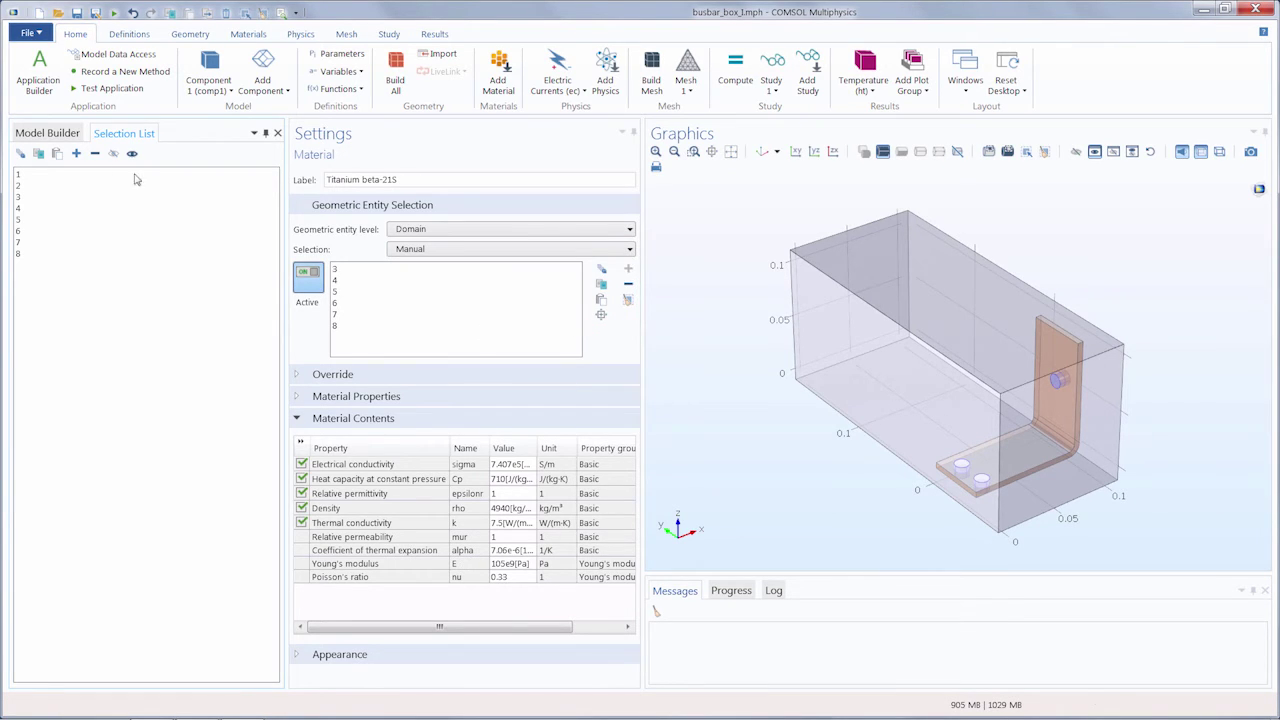
Step: Copy the Air material's domain selection and paste it as domain 1 into Heat Transfer in Fluids 1
{"action": "left_click", "coordinate": [50, 133]}
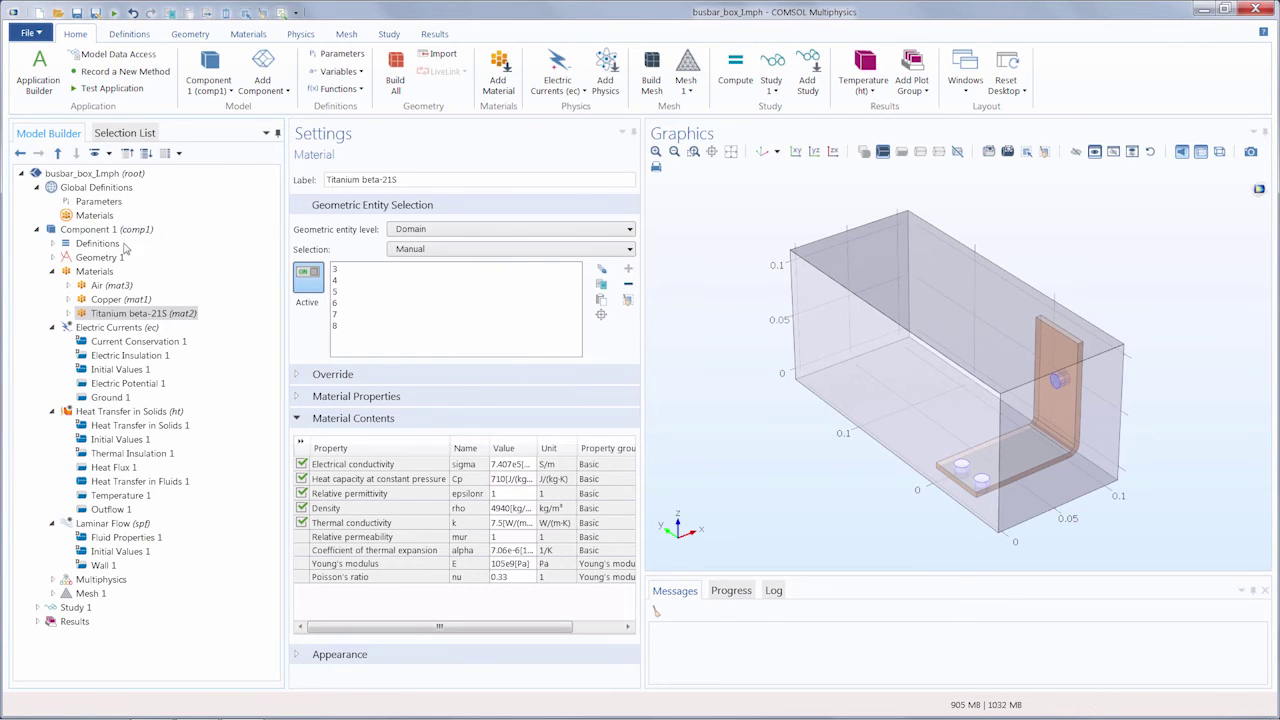
{"action": "left_click", "coordinate": [115, 288]}
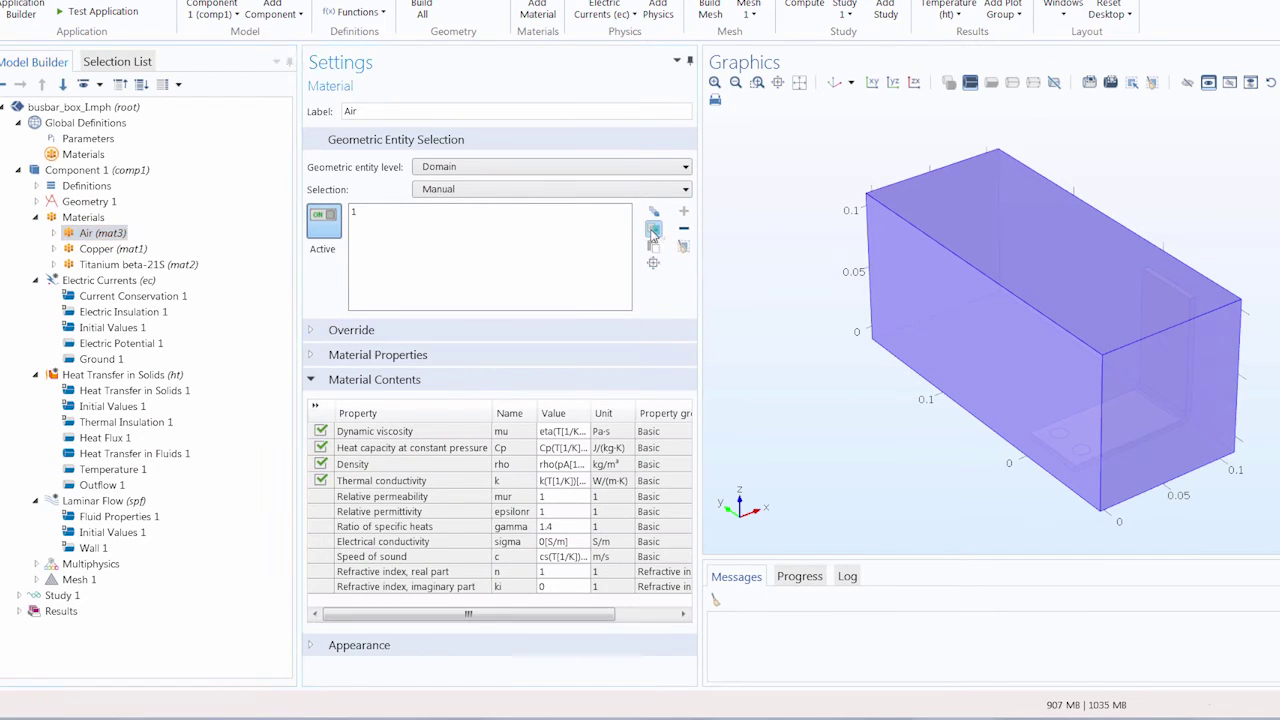
{"action": "left_click", "coordinate": [167, 455]}
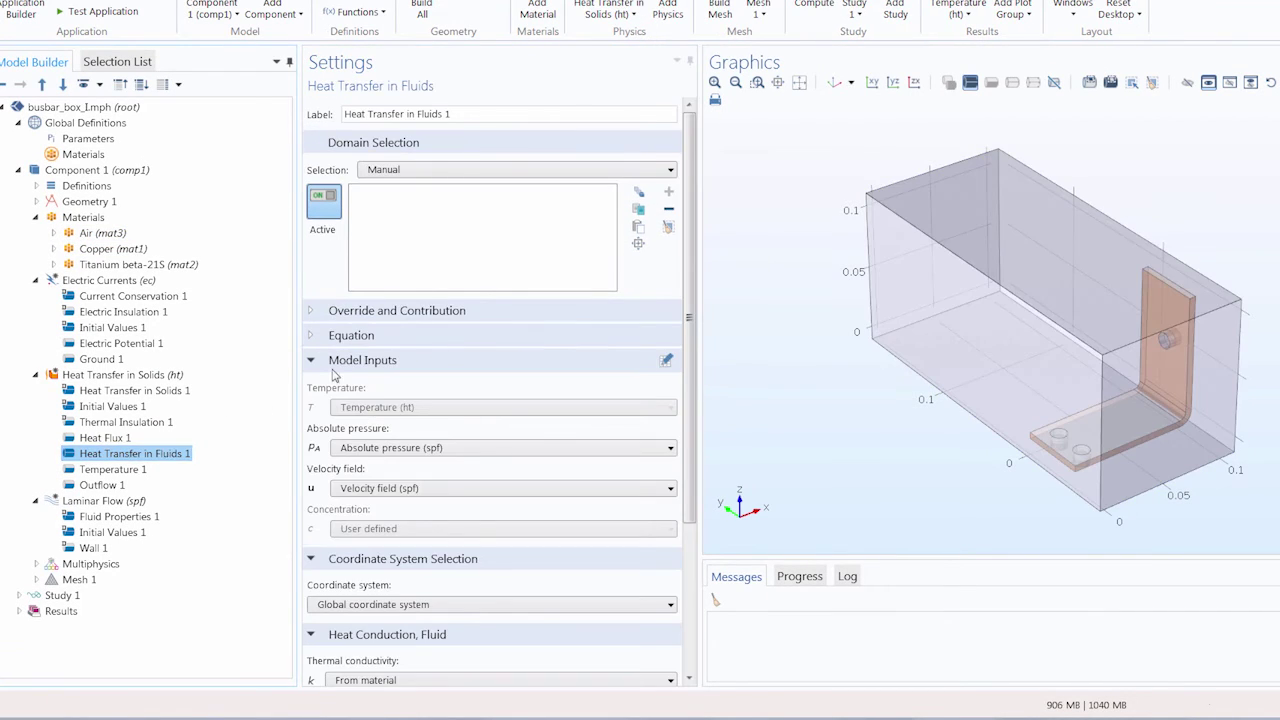
{"action": "left_click", "coordinate": [637, 229]}
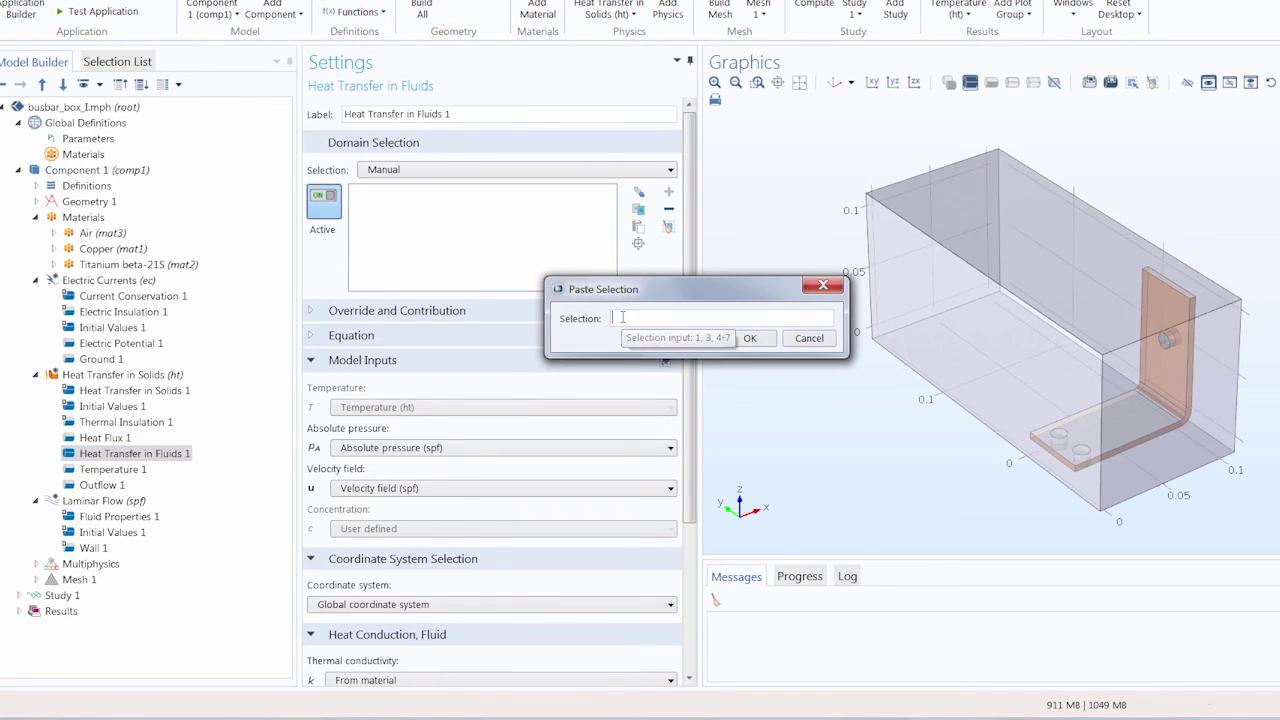
{"action": "right_click", "coordinate": [622, 318]}
{"action": "left_click", "coordinate": [660, 370]}
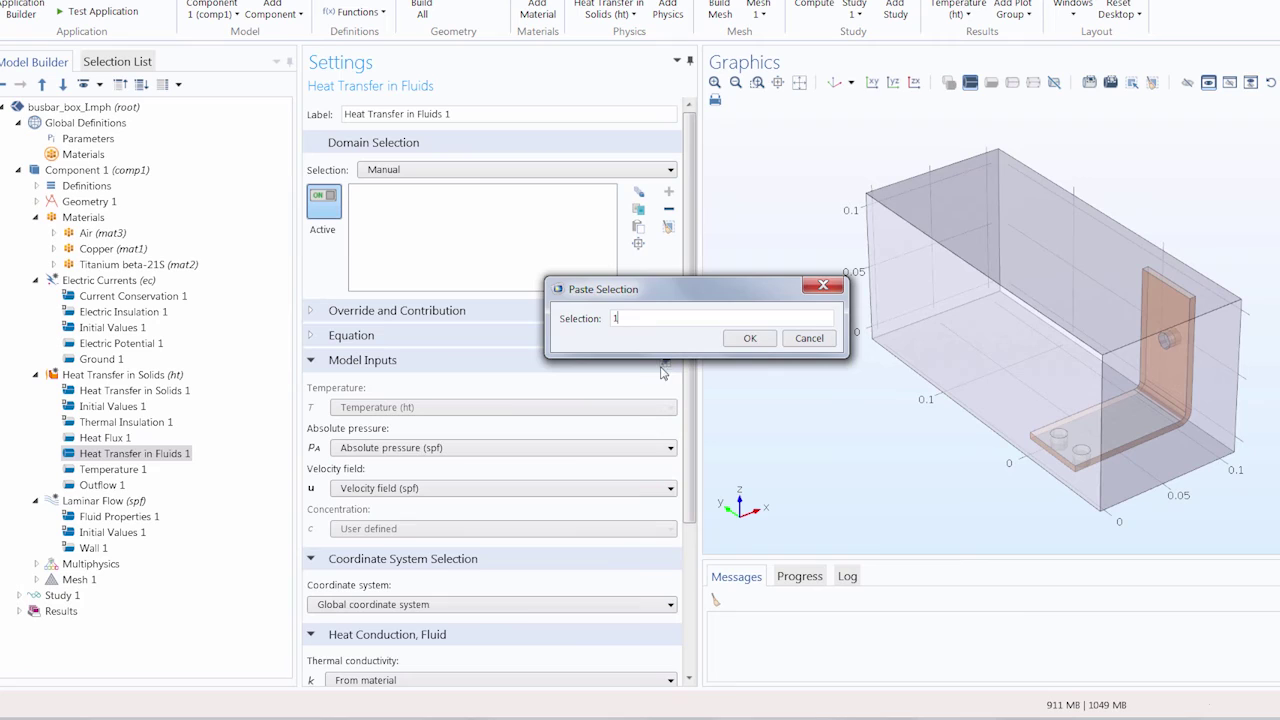
{"action": "left_click", "coordinate": [743, 339]}
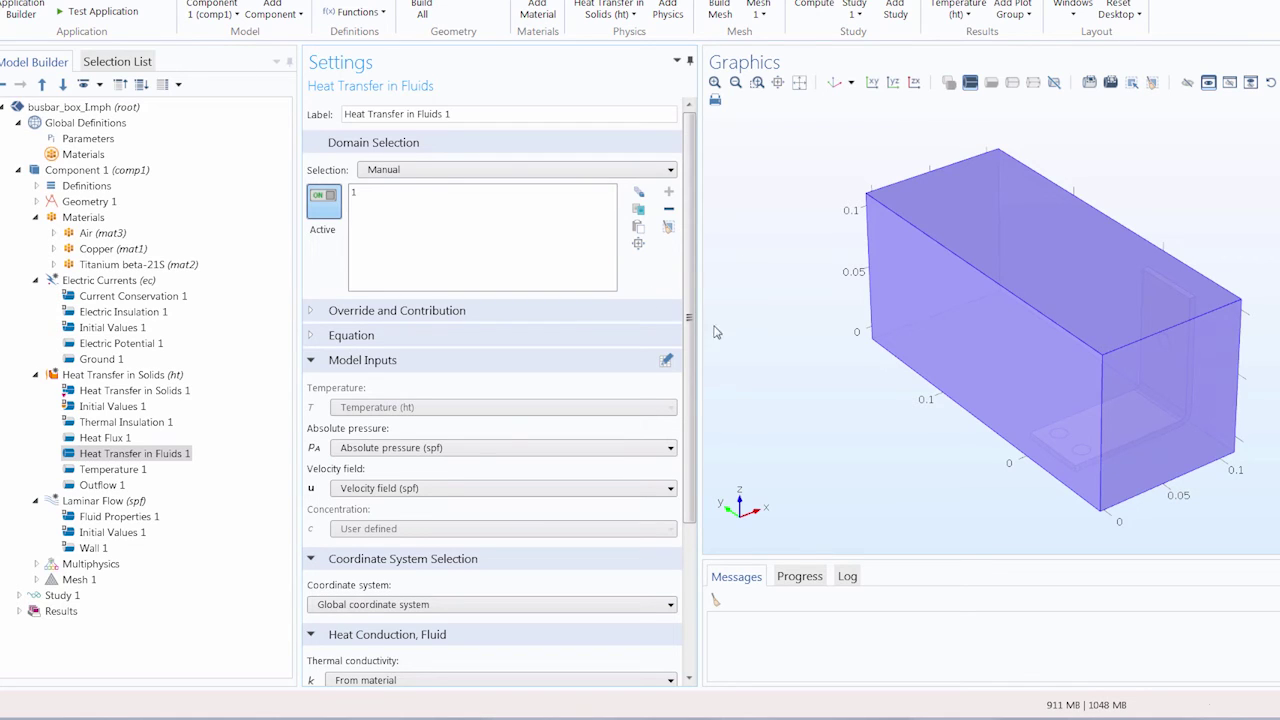
{"action": "left_click", "coordinate": [608, 248]}
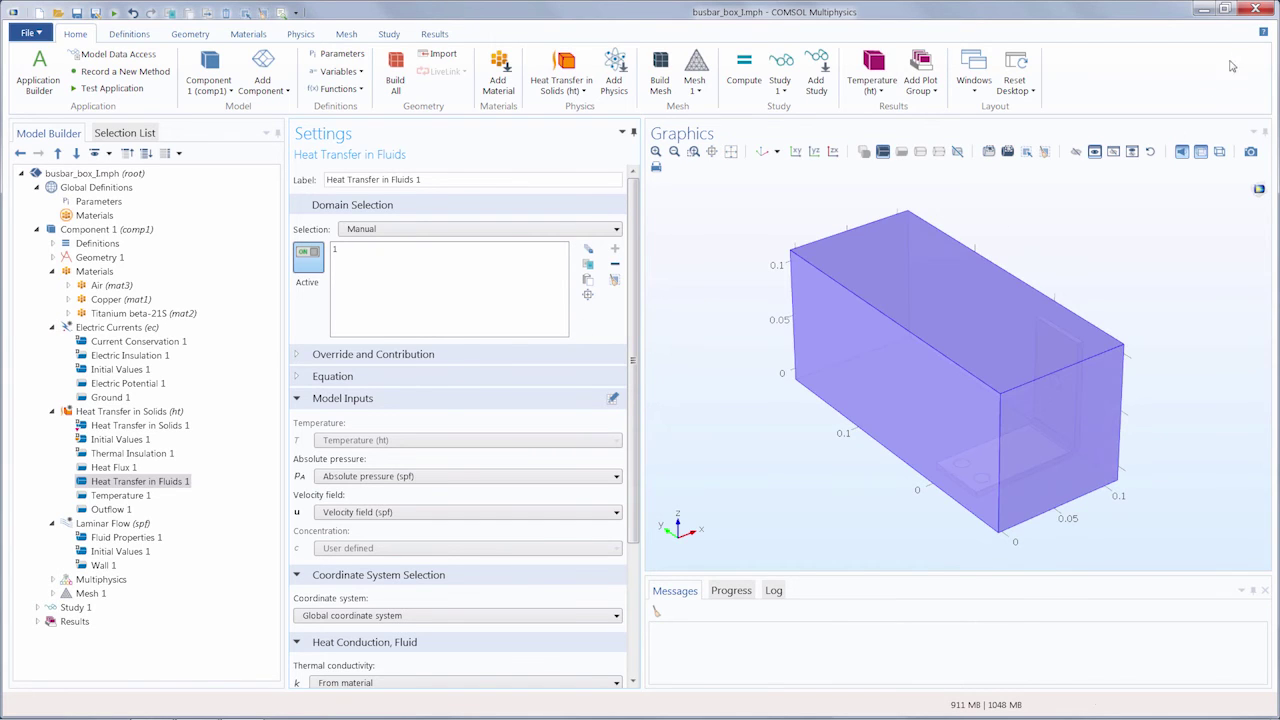
Step: Consult page 119 of the PDF manual for the Laminar Flow symmetry instructions and boundary numbers, and return to the full-size model window
{"action": "left_click", "coordinate": [1226, 10]}
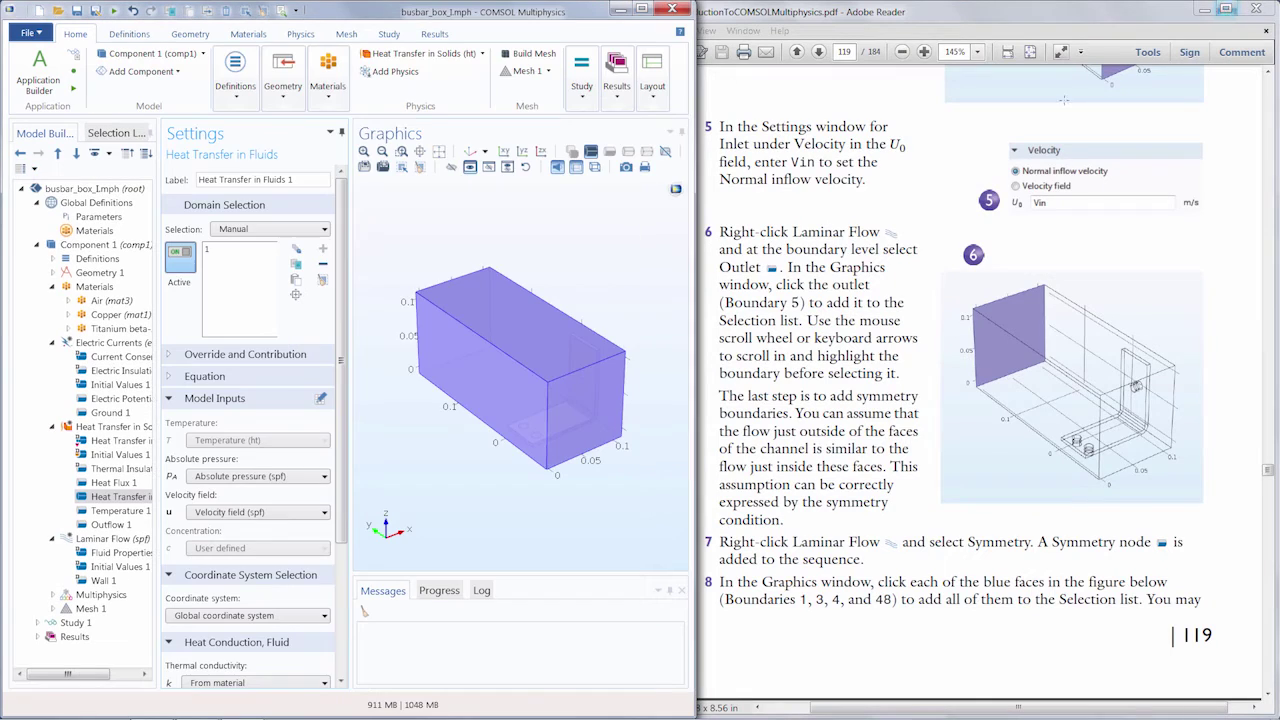
{"action": "left_click_drag", "start_coordinate": [790, 232], "coordinate": [900, 232]}
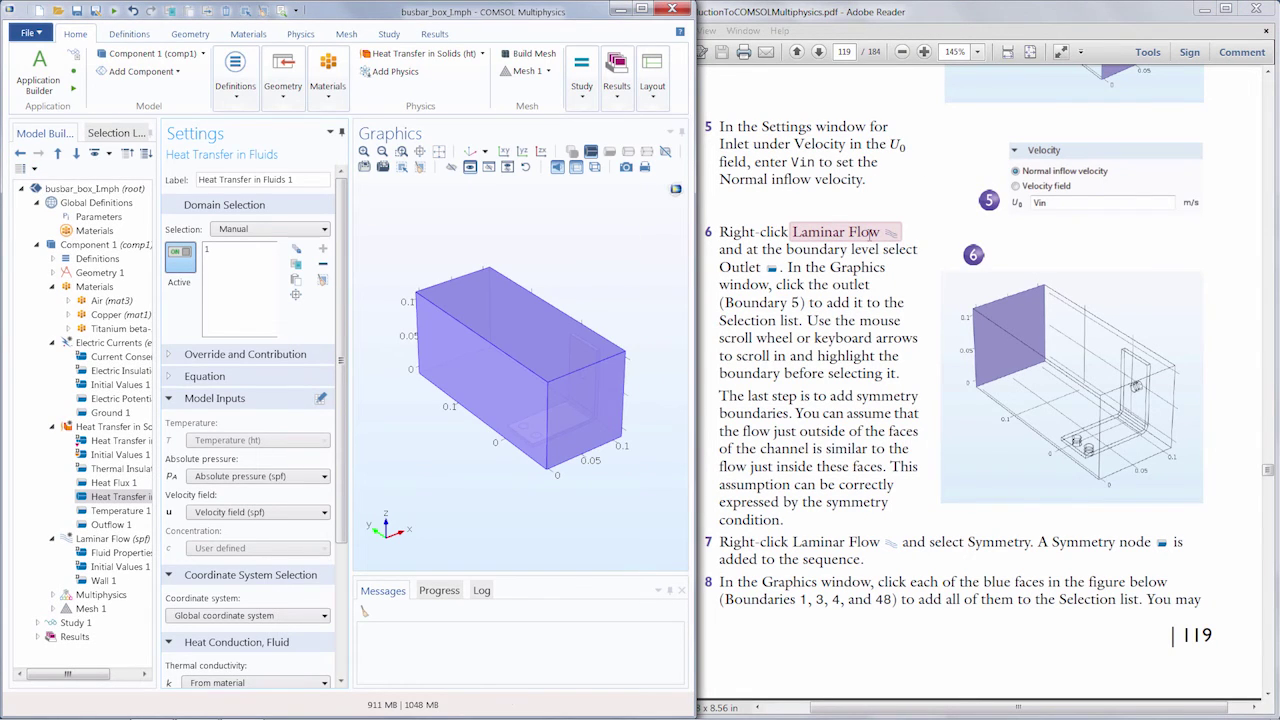
{"action": "left_click_drag", "start_coordinate": [795, 414], "coordinate": [831, 396]}
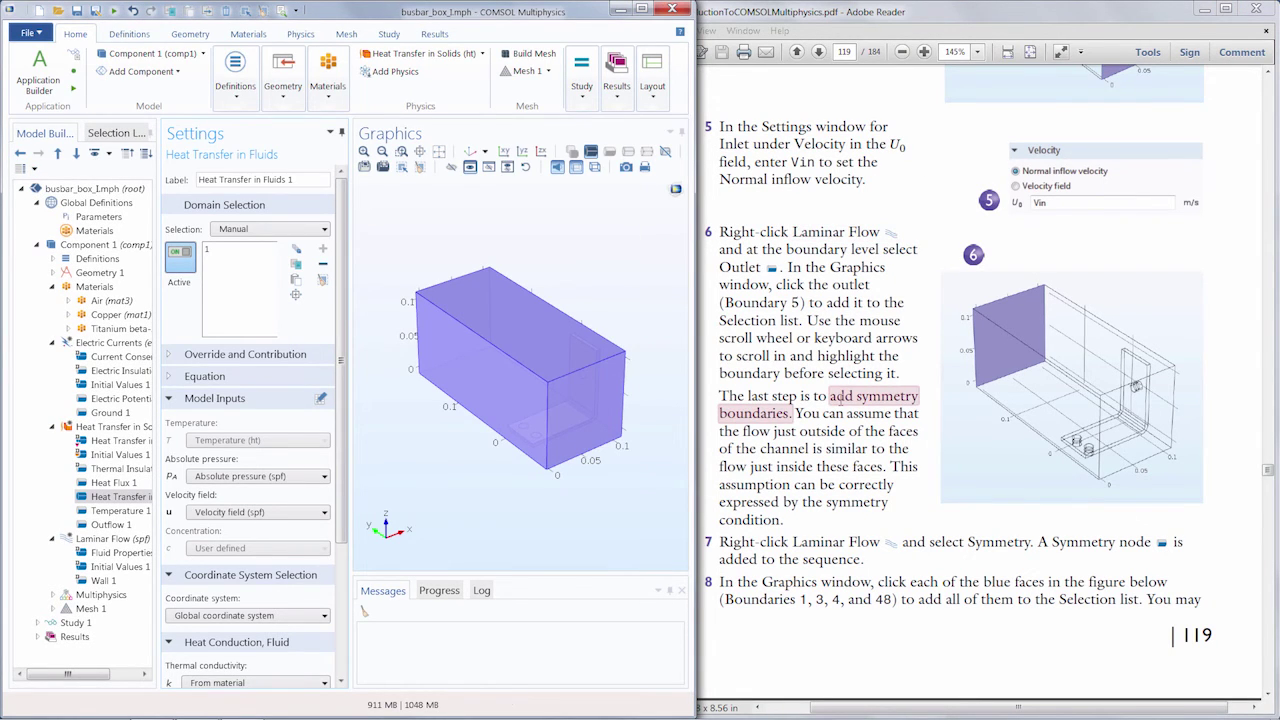
{"action": "left_click", "coordinate": [720, 598]}
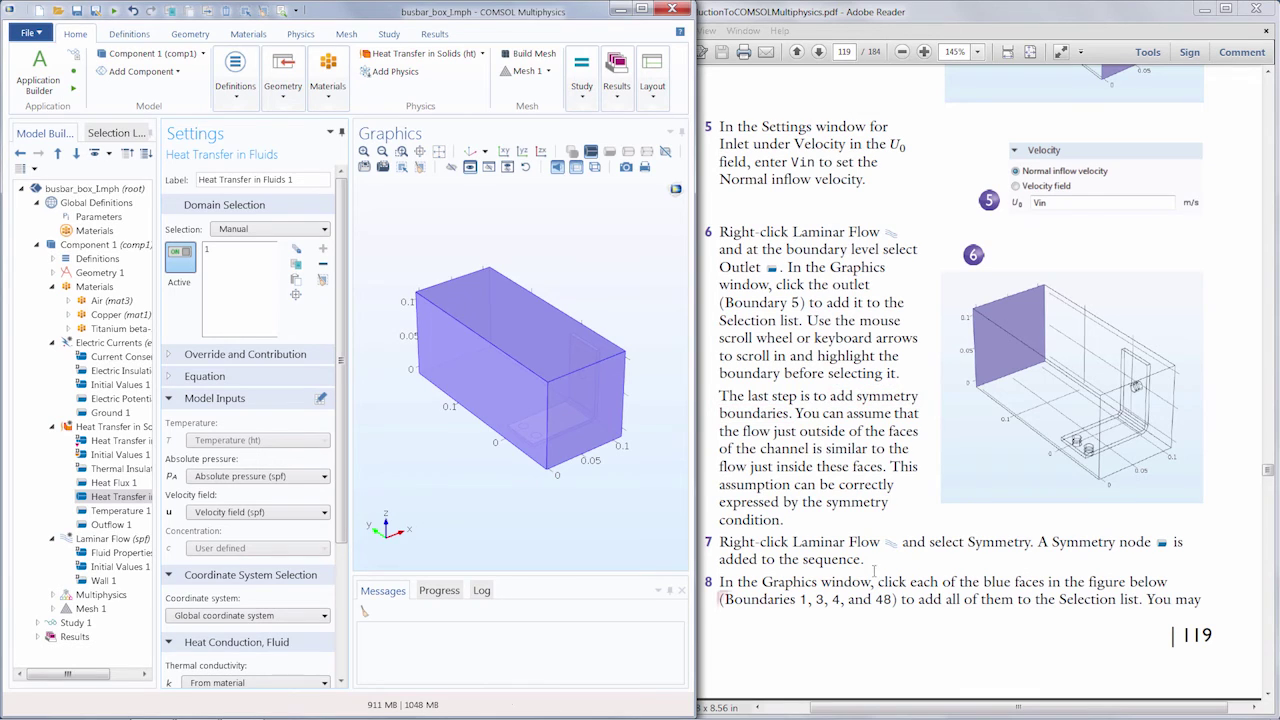
{"action": "left_click_drag", "start_coordinate": [874, 571], "coordinate": [897, 600]}
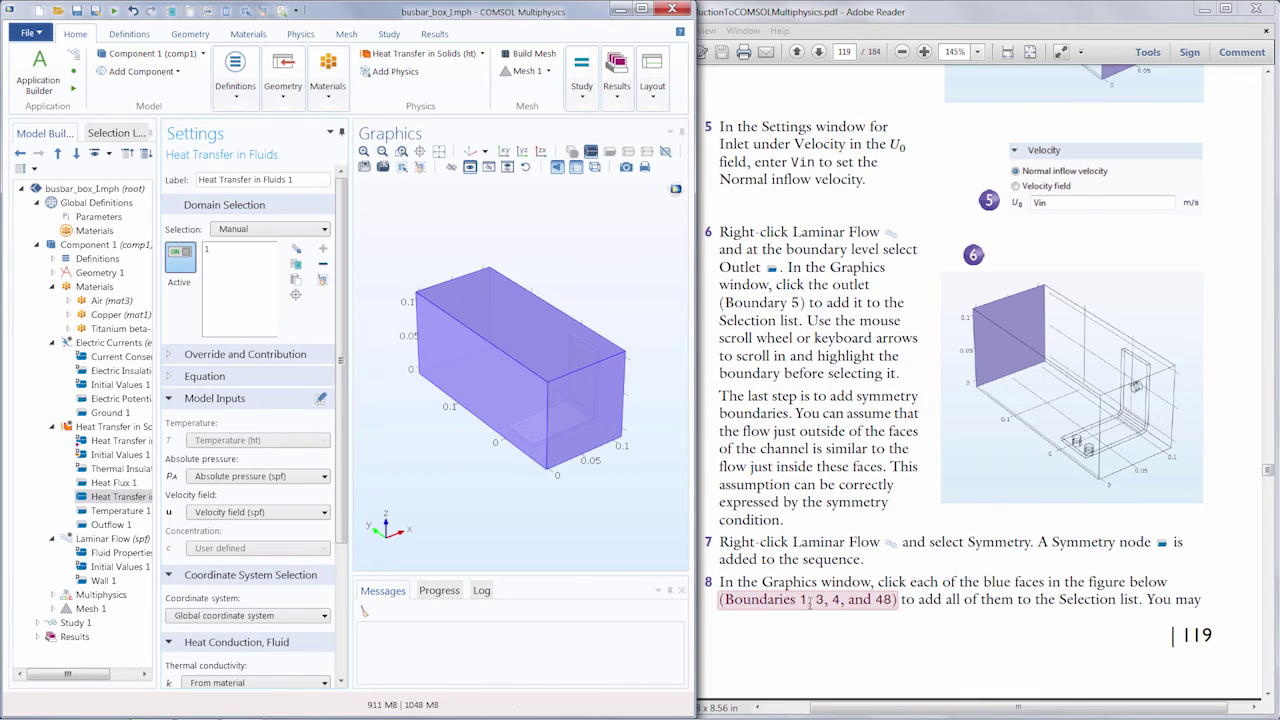
{"action": "left_click", "coordinate": [845, 599]}
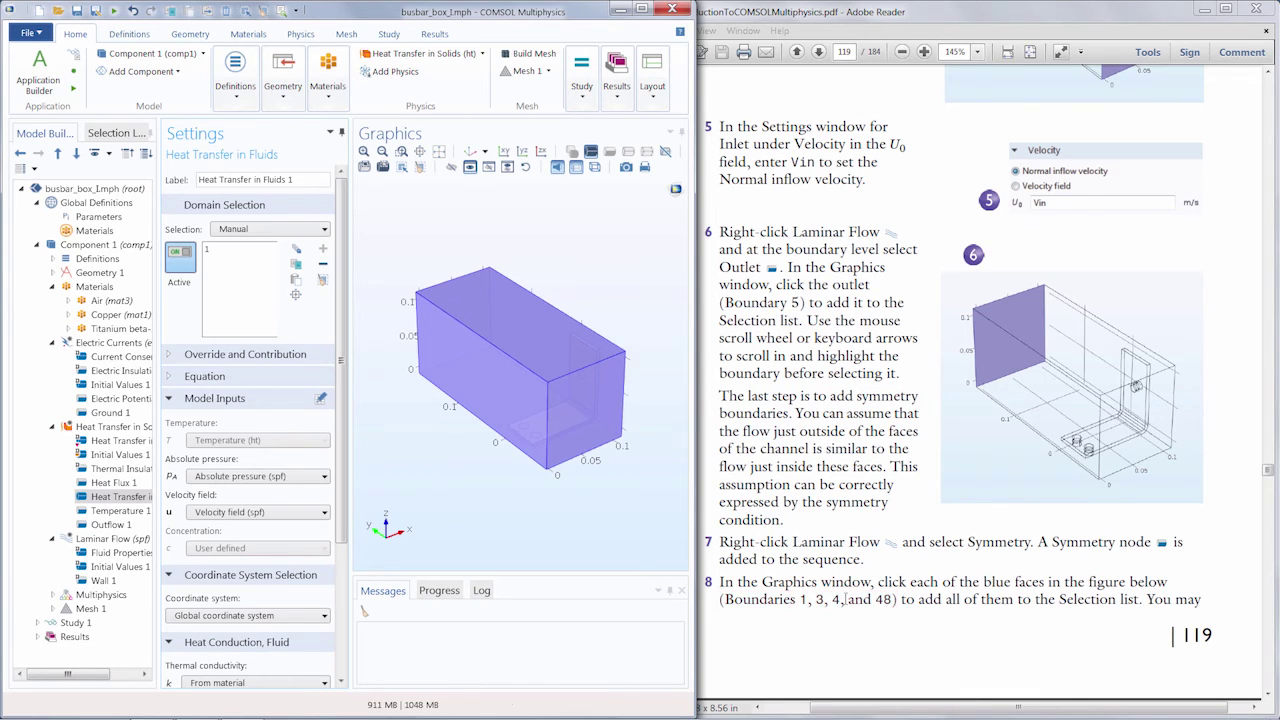
{"action": "left_click", "coordinate": [641, 8]}
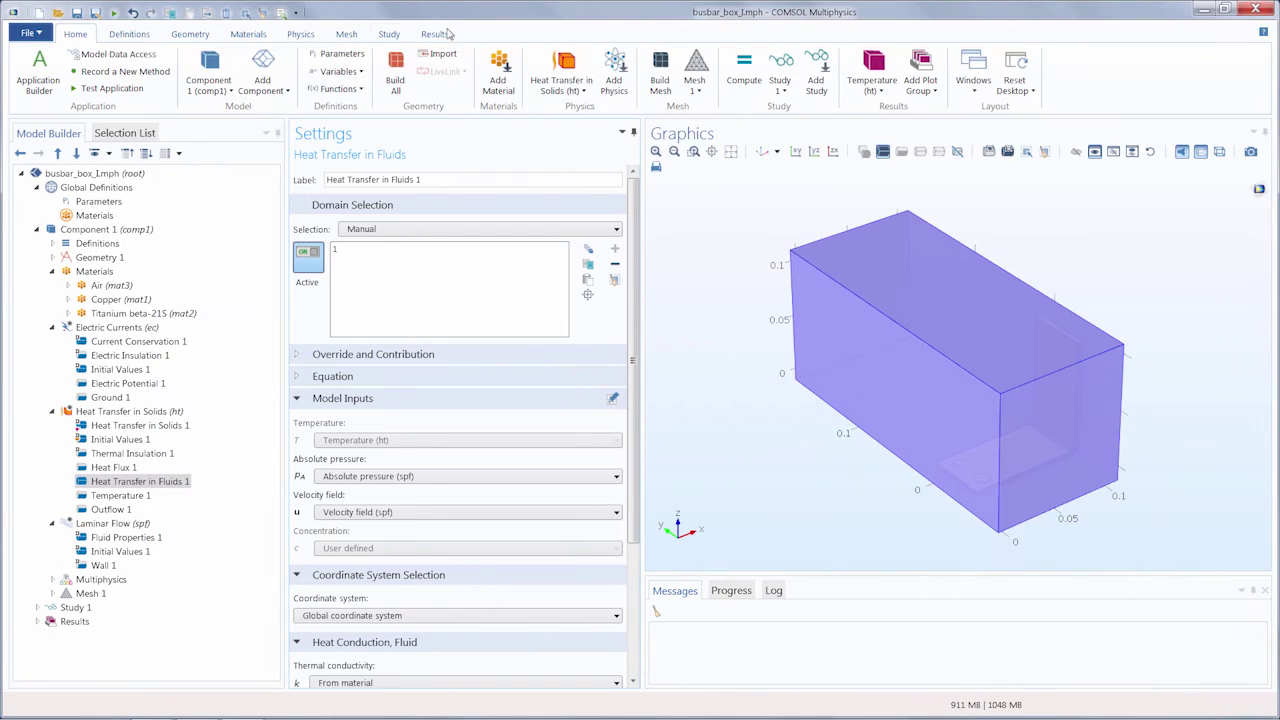
Step: Add a Symmetry boundary condition to the Laminar Flow (spf) physics
{"action": "left_click", "coordinate": [312, 40]}
{"action": "left_click", "coordinate": [60, 96]}
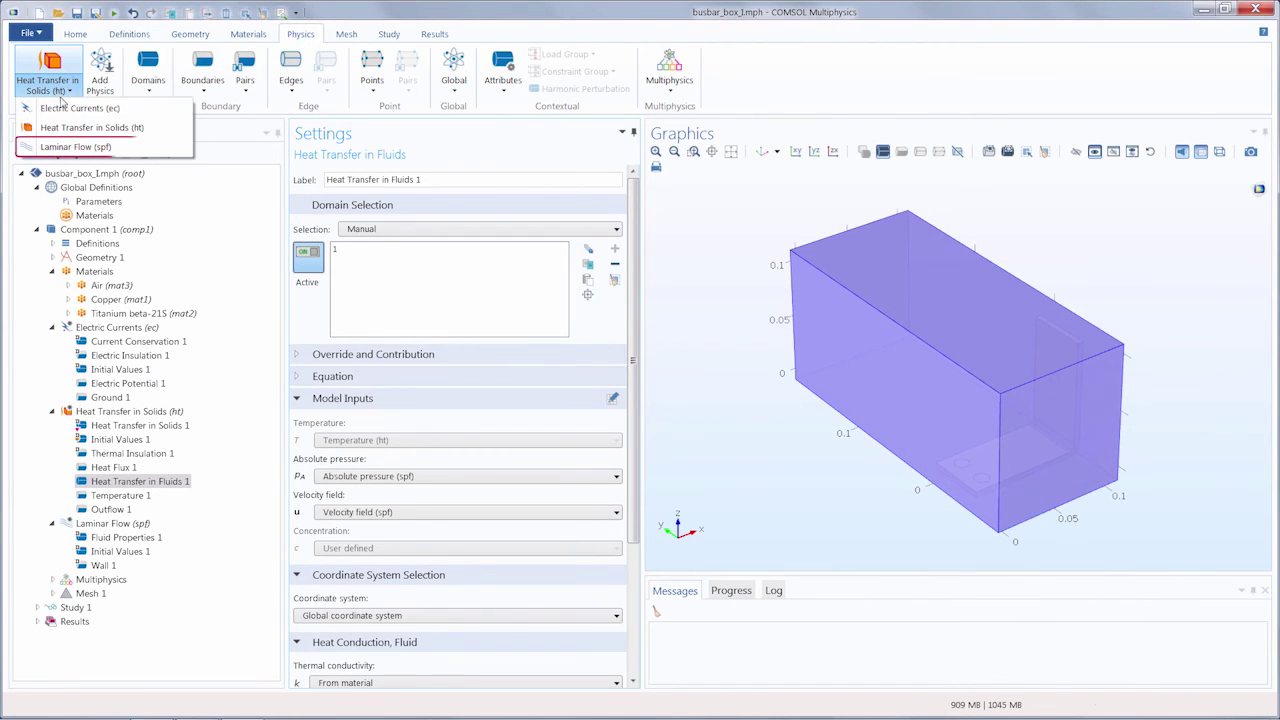
{"action": "left_click", "coordinate": [146, 146]}
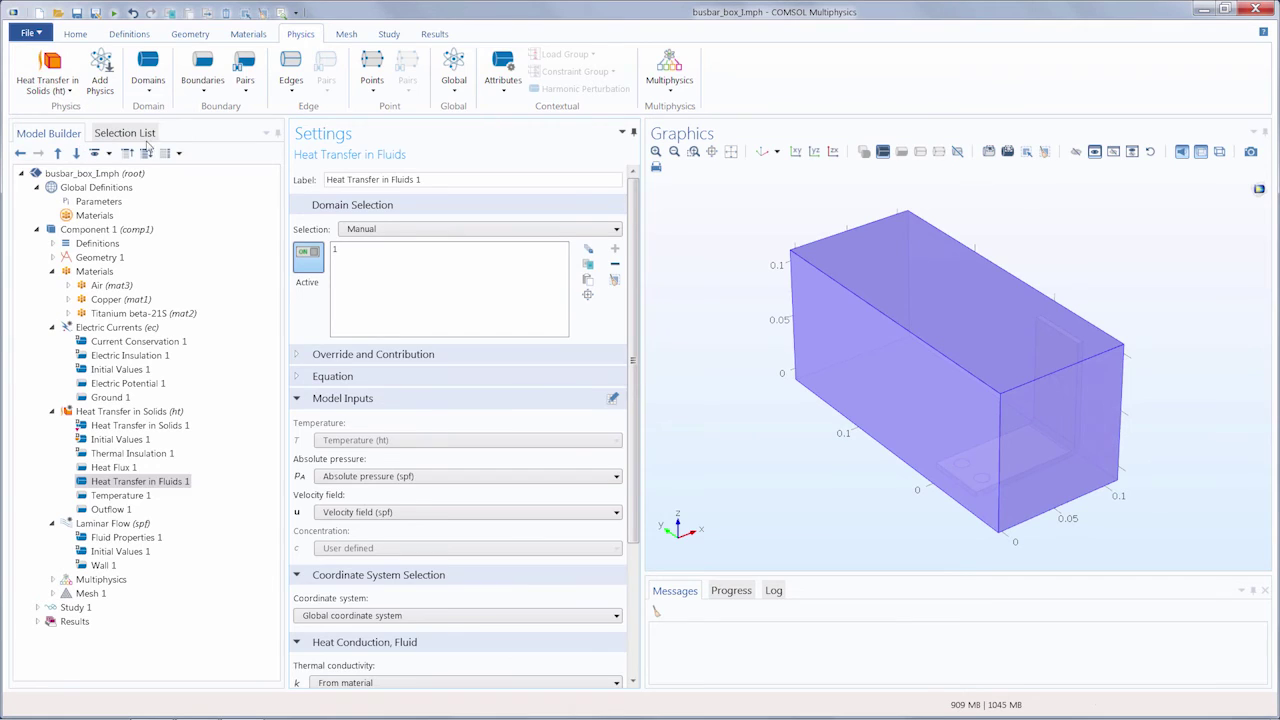
{"action": "left_click", "coordinate": [182, 72]}
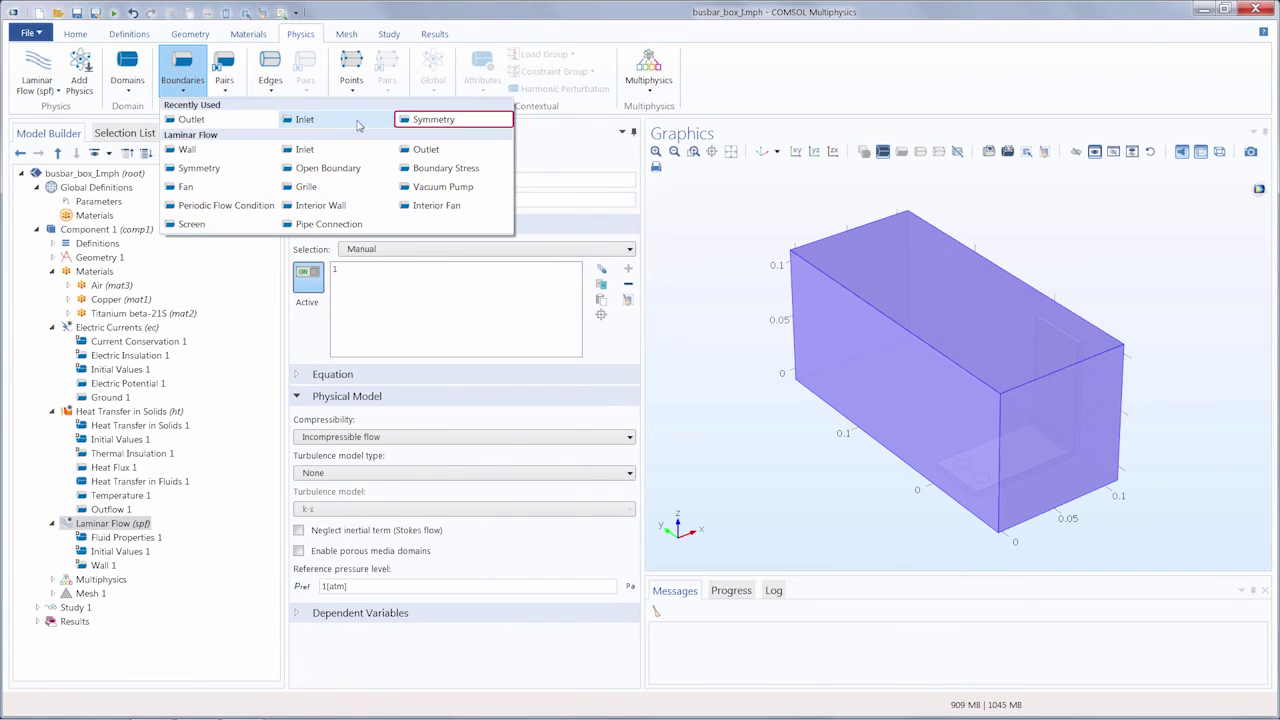
{"action": "left_click", "coordinate": [424, 120]}
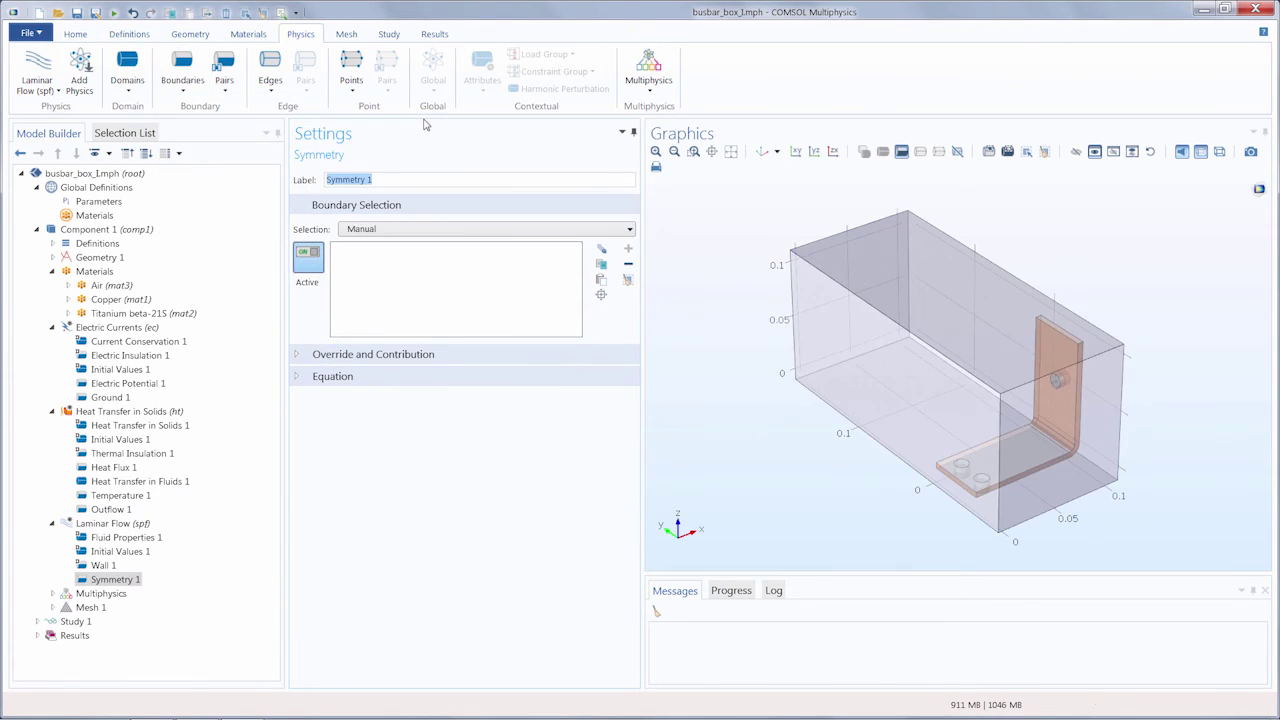
Step: Paste boundaries 1, 3, 4 and 48 into the boundary selection of Symmetry 1
{"action": "left_click", "coordinate": [601, 281]}
{"action": "type", "text": "1"}
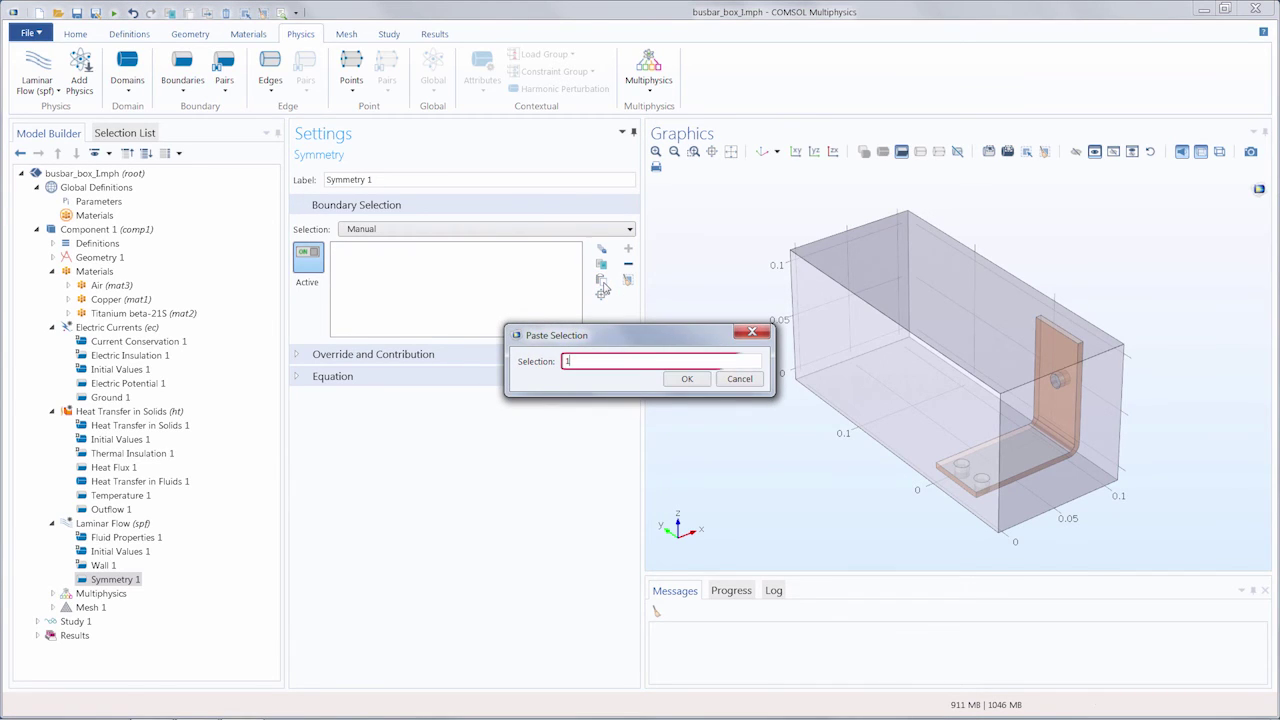
{"action": "type", "text": " 3 448"}
{"action": "key", "text": "Return"}
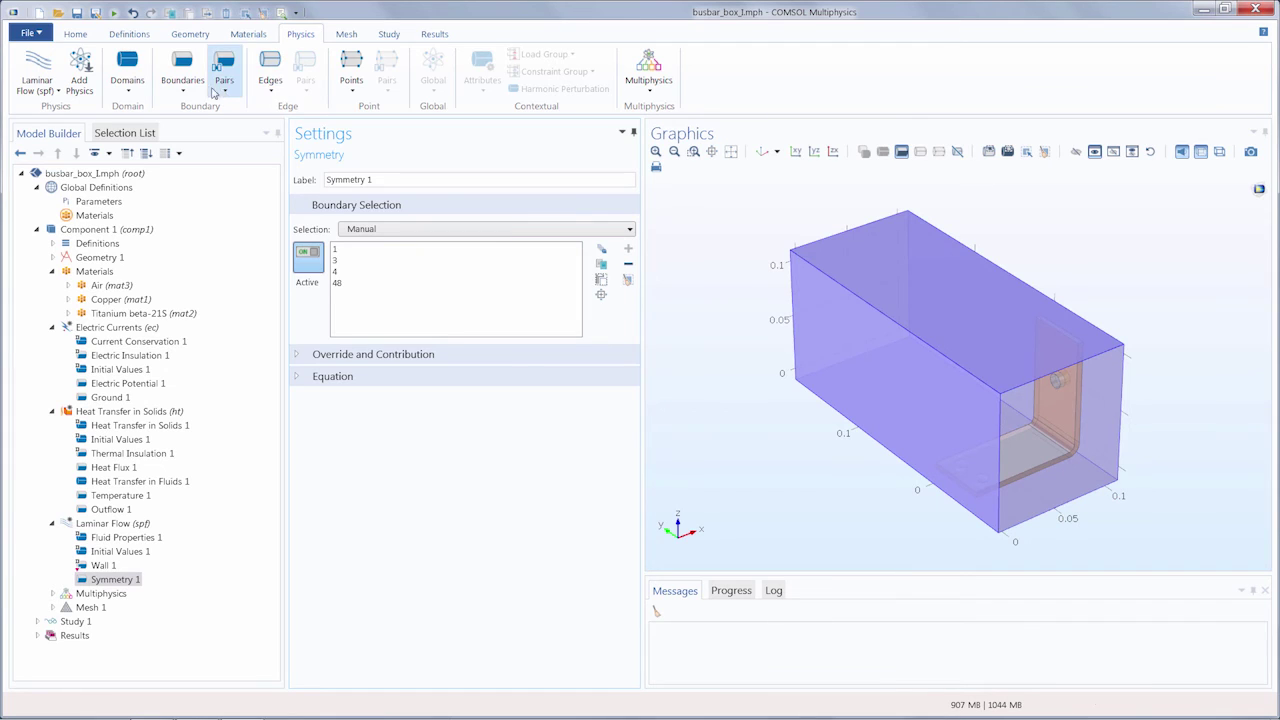
Step: Deactivate the boundary selection of Symmetry 1 so boundaries can be preselected in the geometry
{"action": "left_click", "coordinate": [183, 85]}
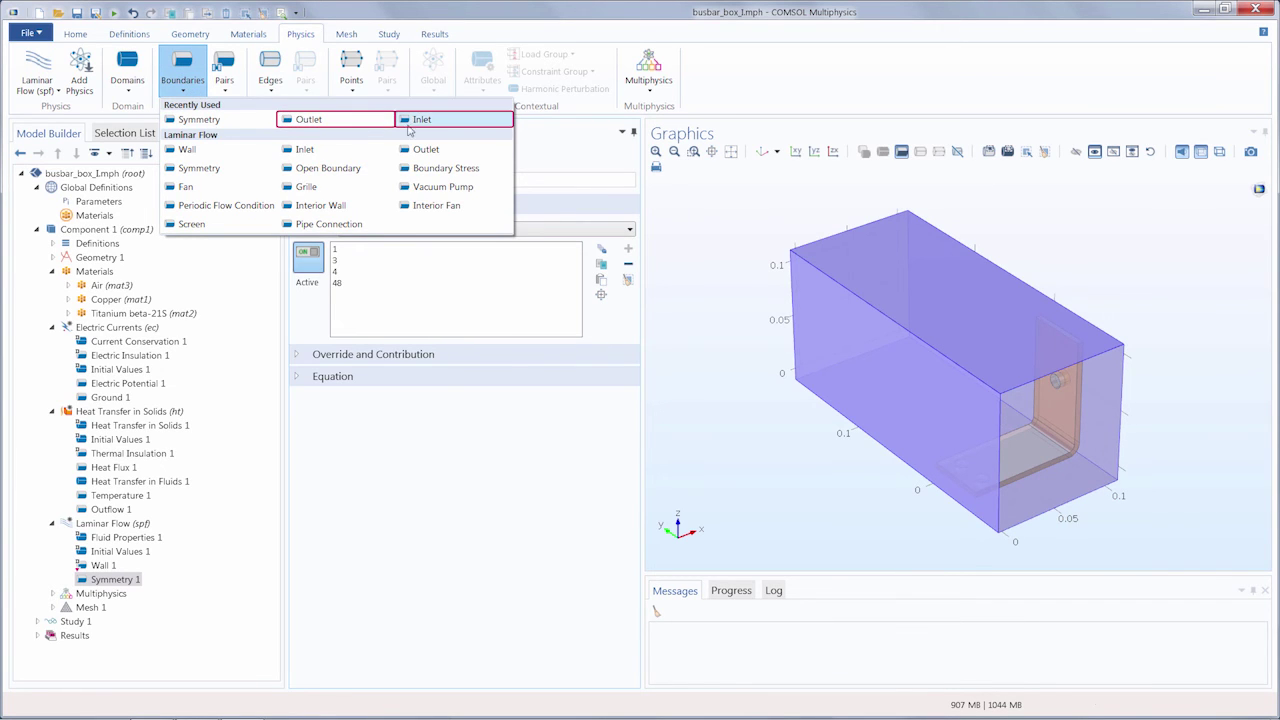
{"action": "left_click", "coordinate": [910, 390]}
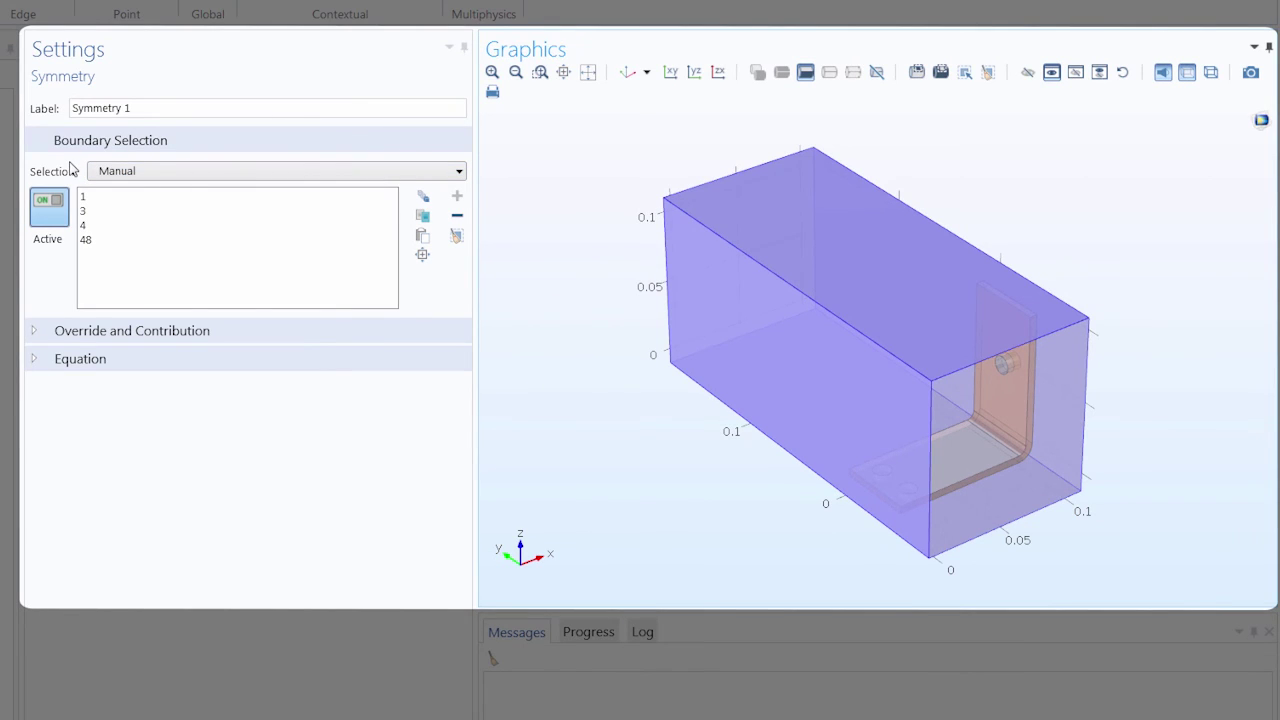
{"action": "left_click", "coordinate": [53, 226]}
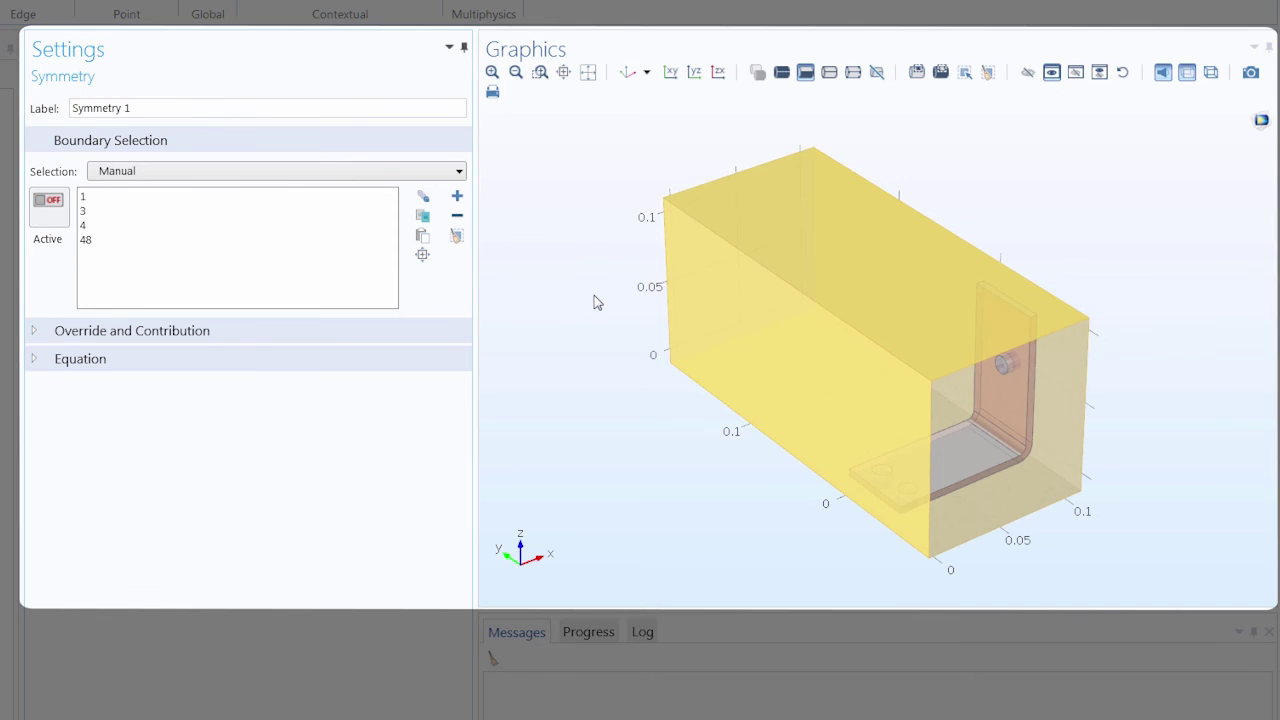
Step: Preselect the air box's end face nearest the busbar (boundary 2) and add a Laminar Flow Inlet condition to it
{"action": "left_click", "coordinate": [972, 399]}
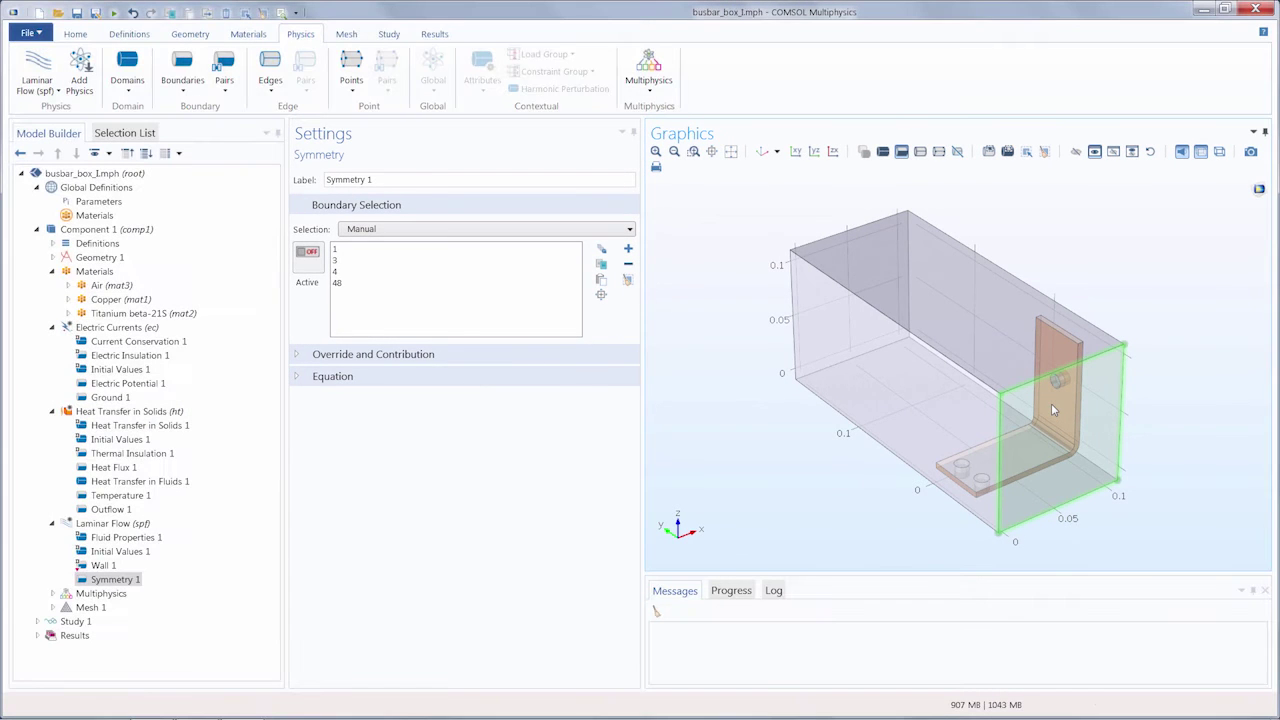
{"action": "left_click", "coordinate": [200, 95]}
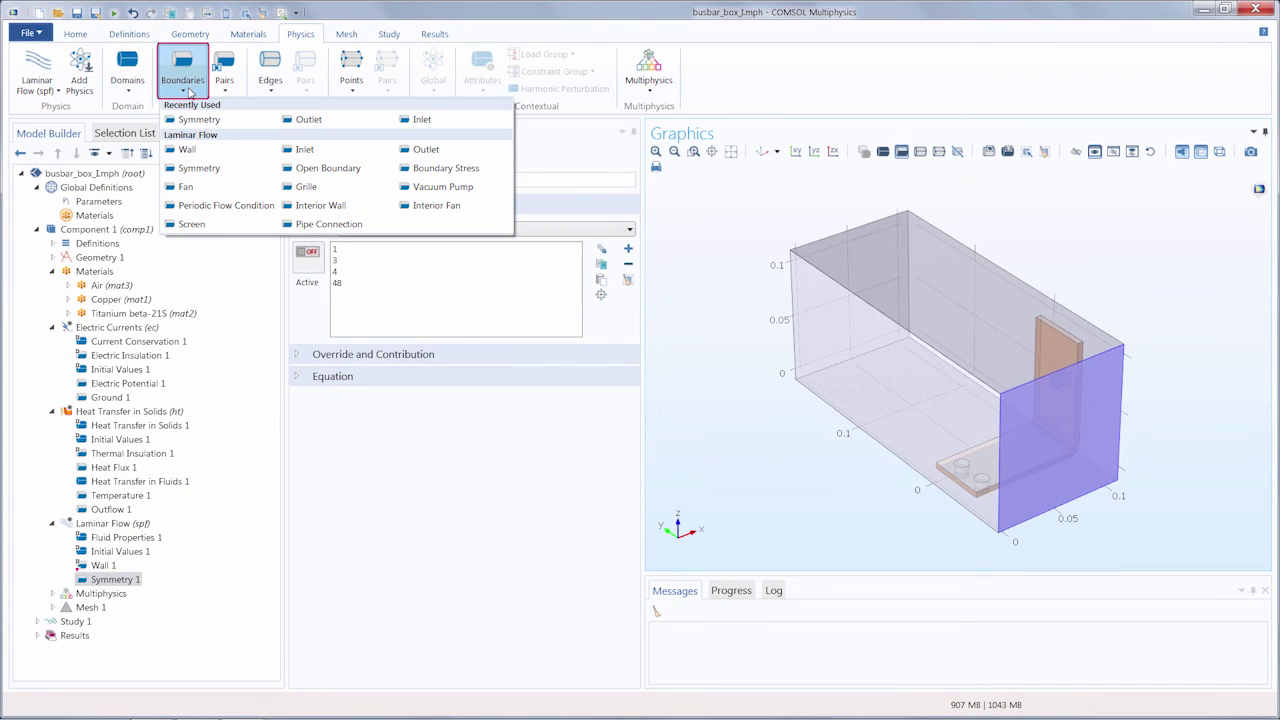
{"action": "left_click", "coordinate": [423, 121]}
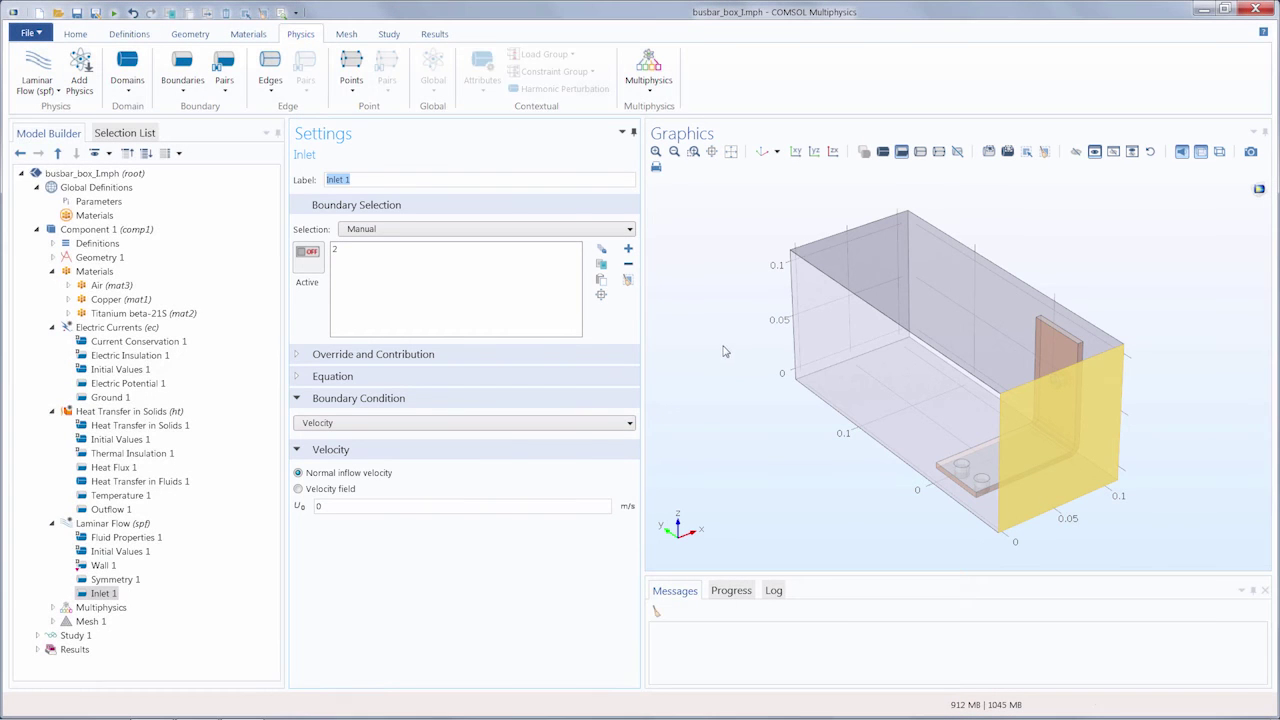
Step: Preselect the air box's end face farthest from the busbar (boundary 5) and add a Laminar Flow Outlet condition to it
{"action": "left_click_drag", "start_coordinate": [723, 351], "coordinate": [816, 343]}
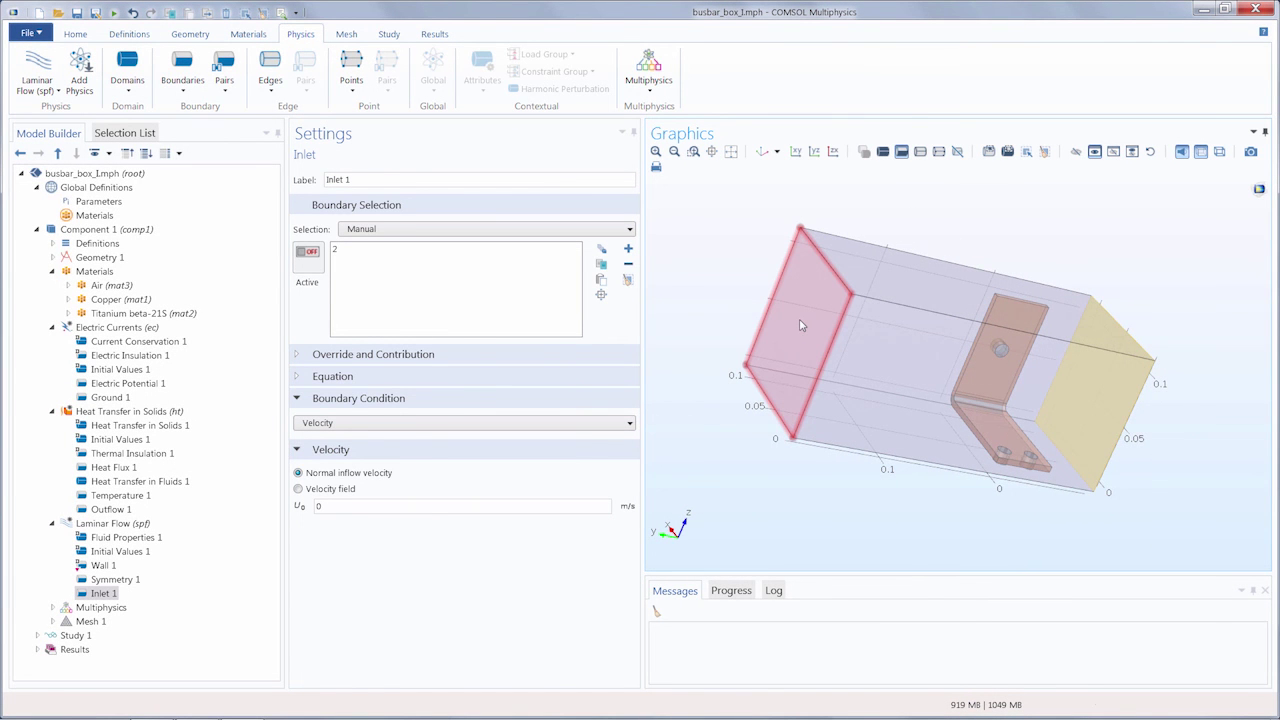
{"action": "left_click", "coordinate": [803, 323]}
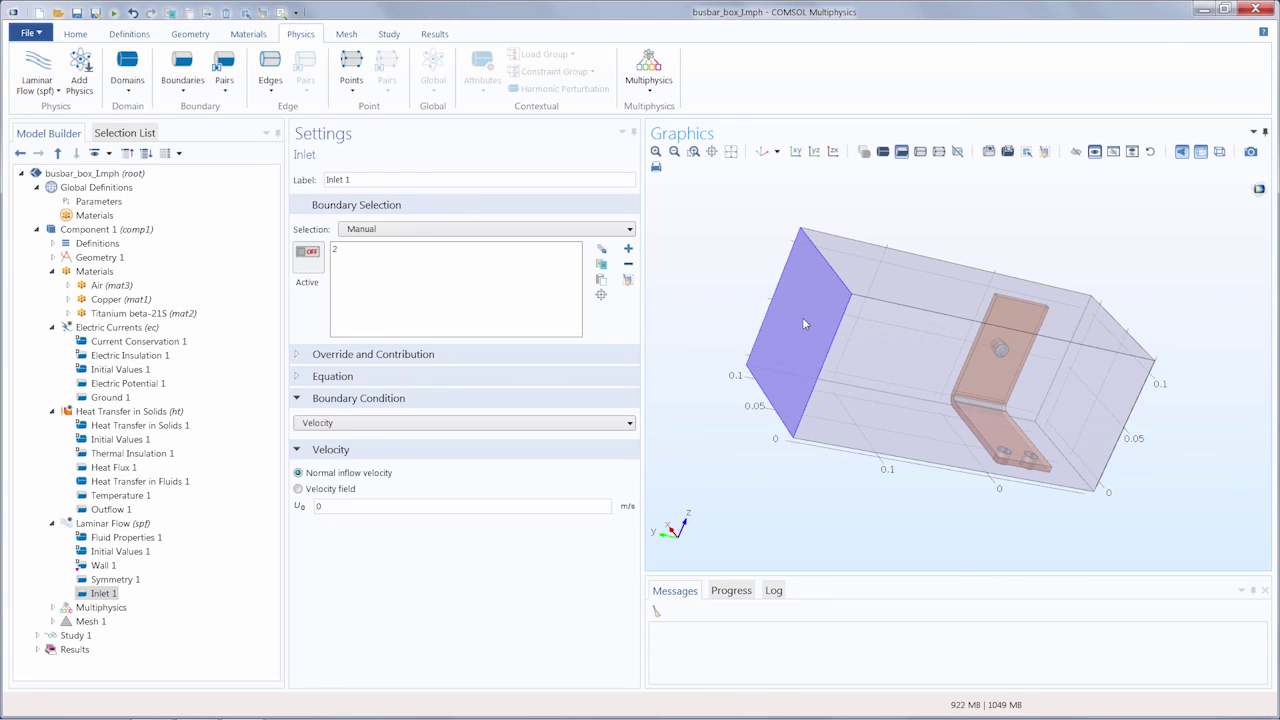
{"action": "left_click", "coordinate": [183, 86]}
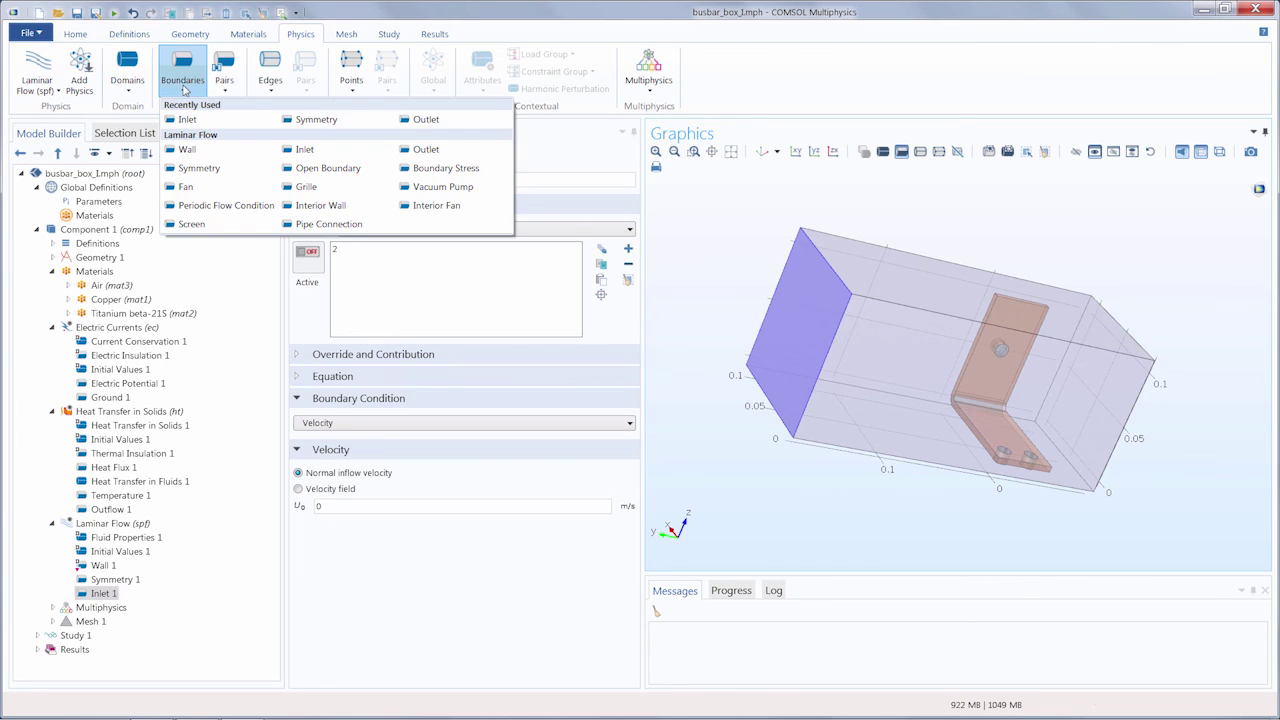
{"action": "left_click", "coordinate": [424, 124]}
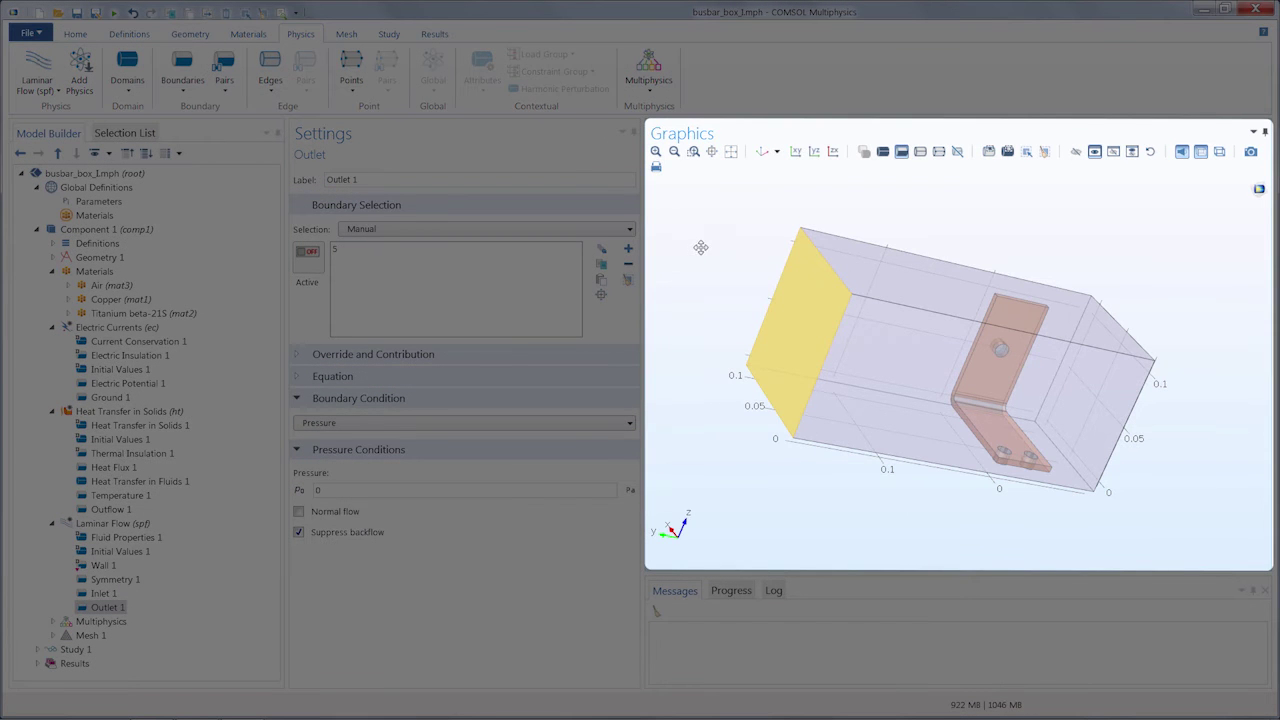
Step: Set the normal inflow velocity U0 of Inlet 1 to Vin
{"action": "left_click_drag", "start_coordinate": [700, 248], "coordinate": [711, 207]}
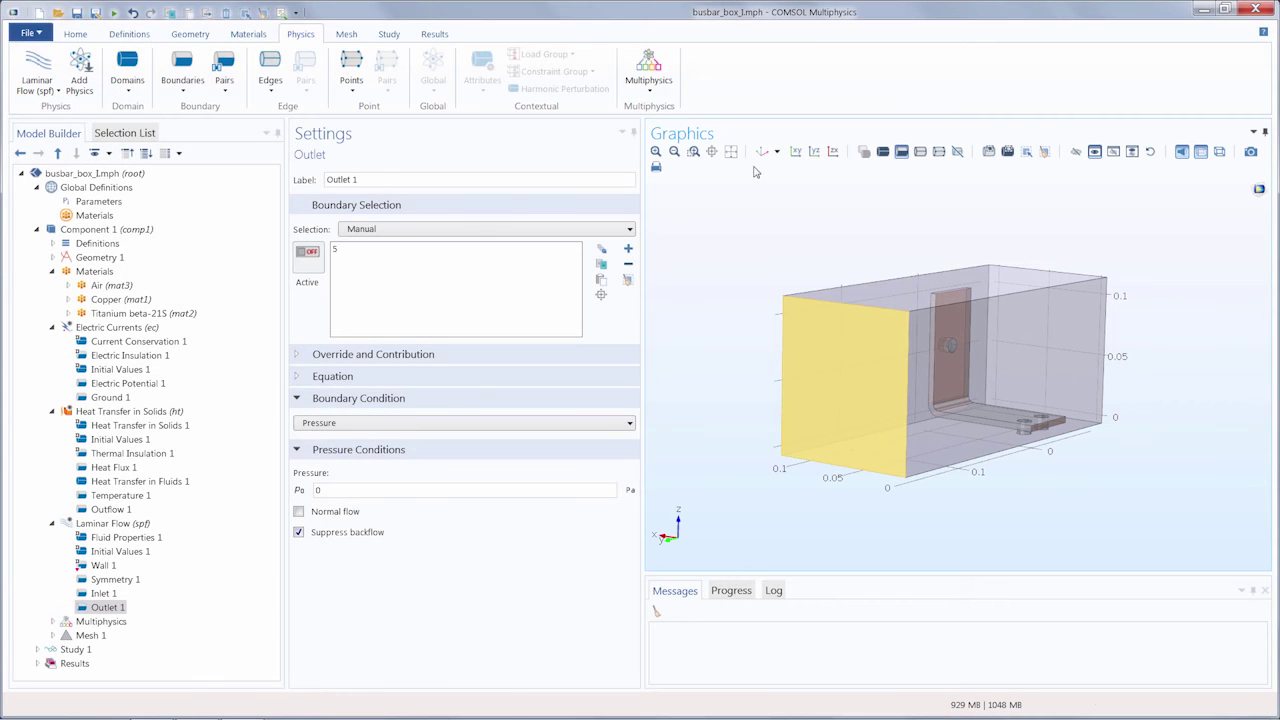
{"action": "left_click", "coordinate": [762, 151]}
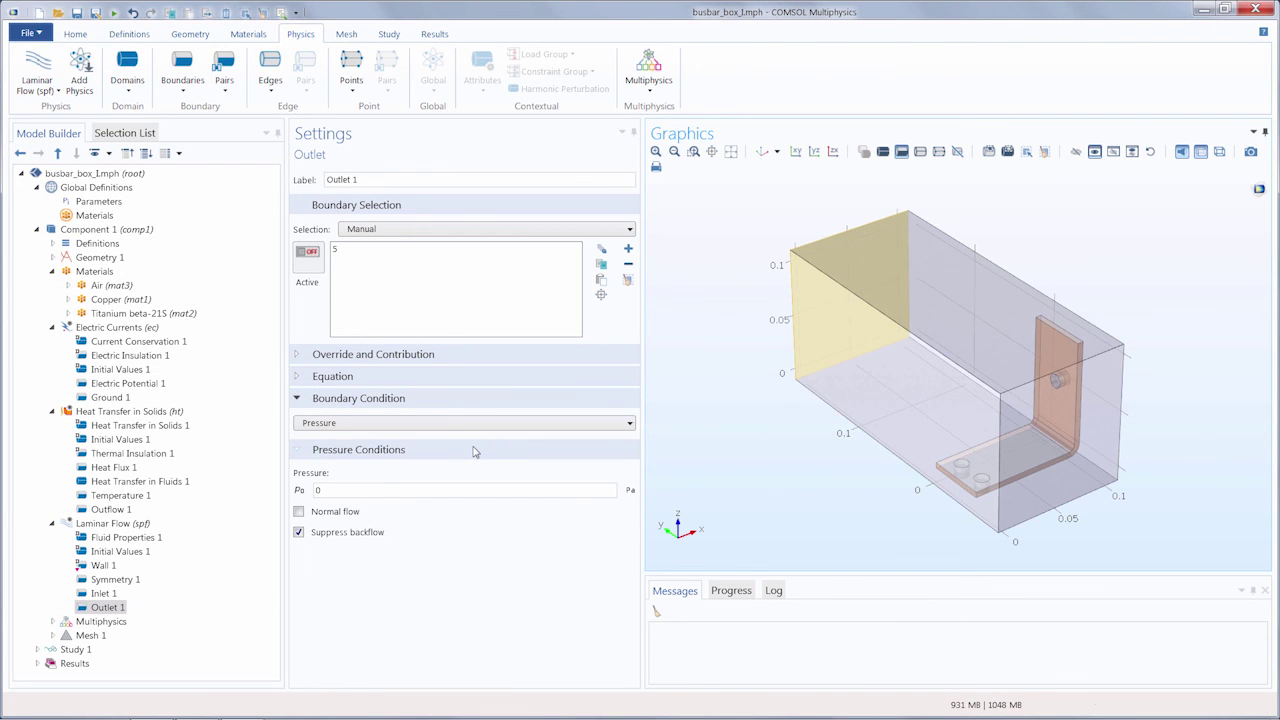
{"action": "left_click", "coordinate": [103, 593]}
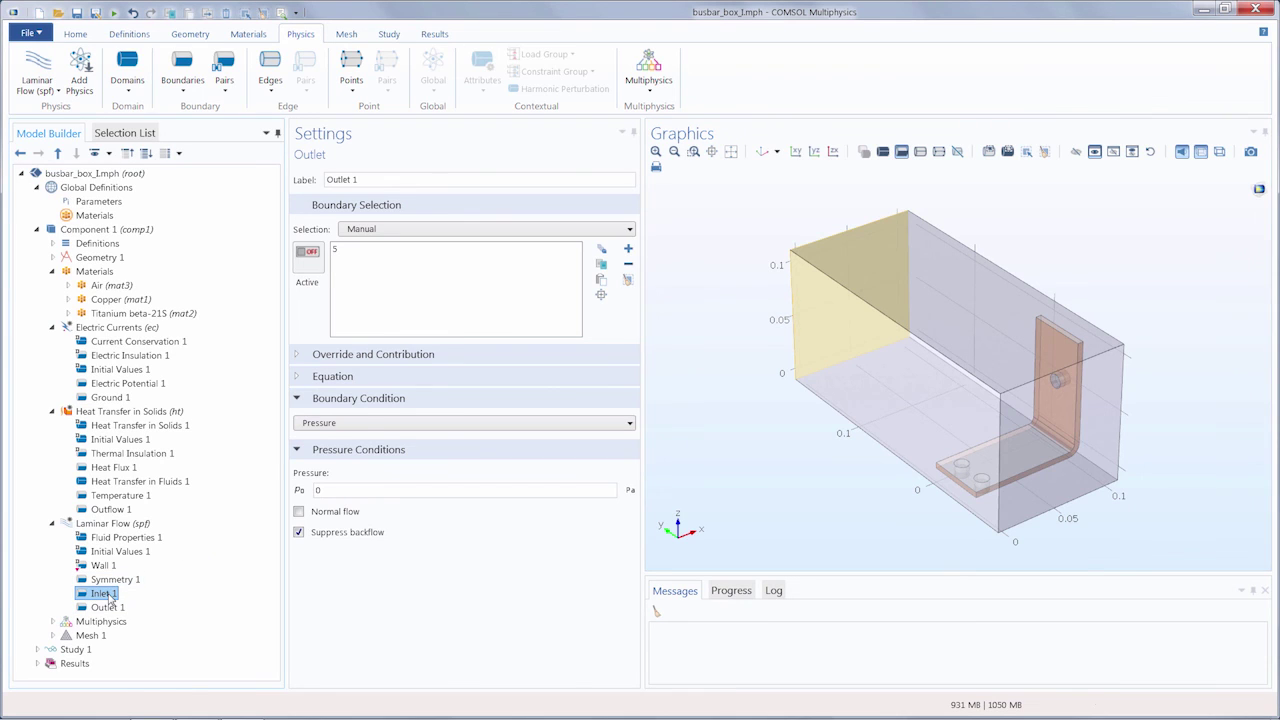
{"action": "left_click", "coordinate": [326, 505]}
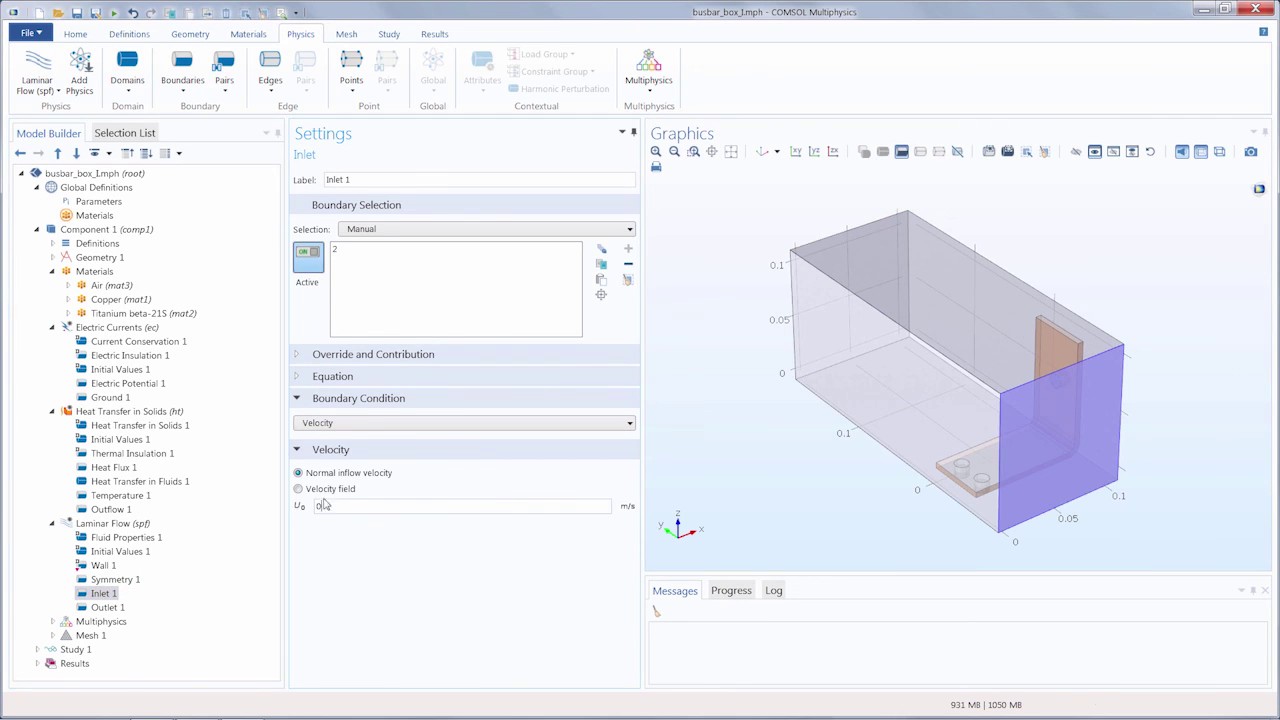
{"action": "type", "text": "Vin"}
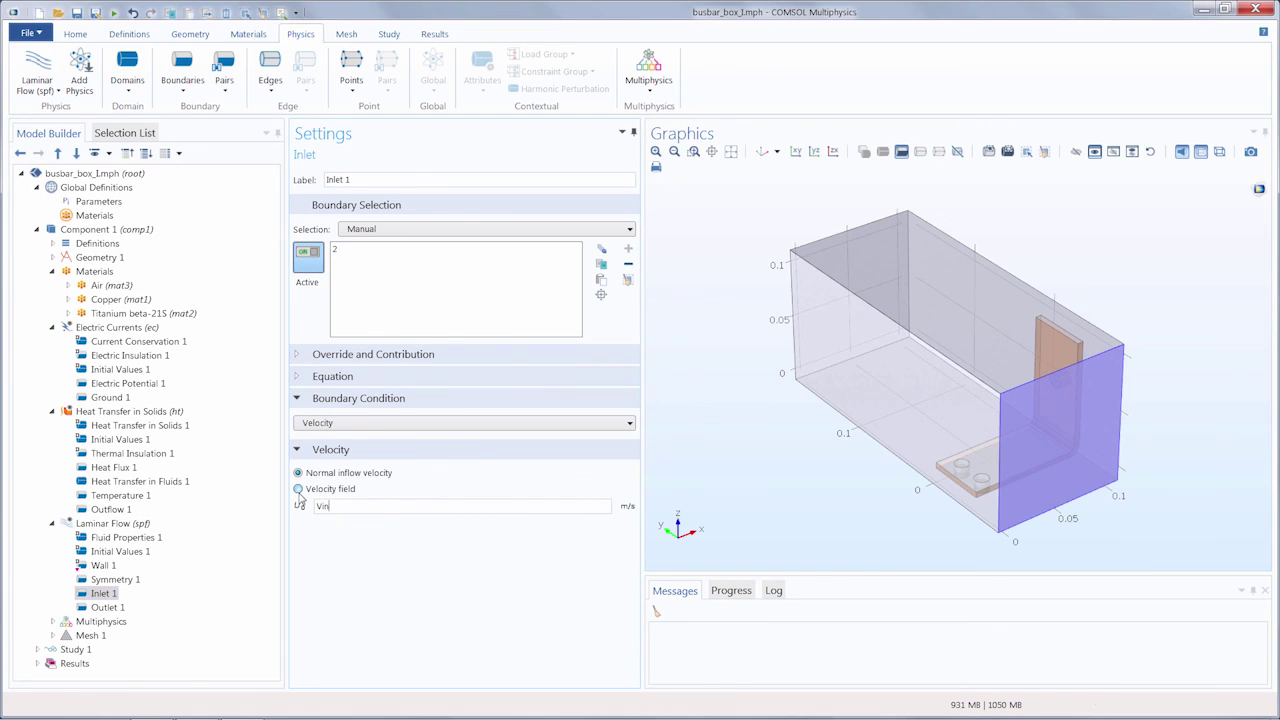